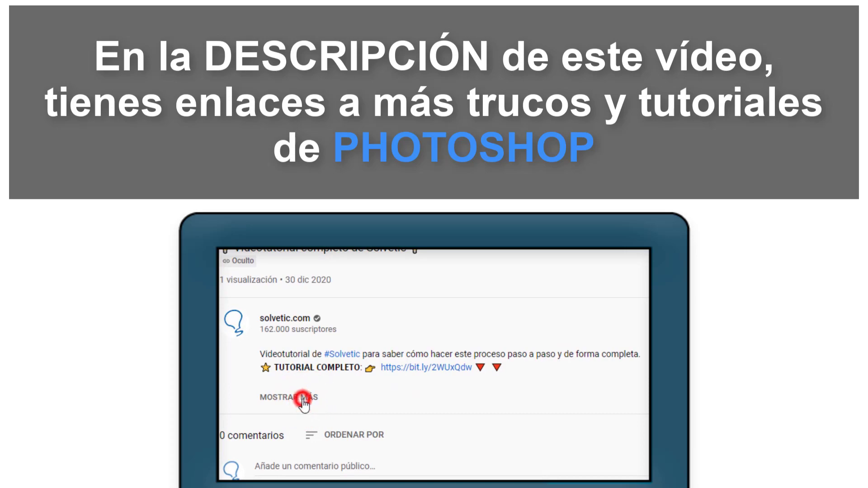
{"action": "left_click", "coordinate": [302, 398]}
{"action": "scroll", "coordinate": [304, 398], "scroll_direction": "down", "scroll_amount": 2}
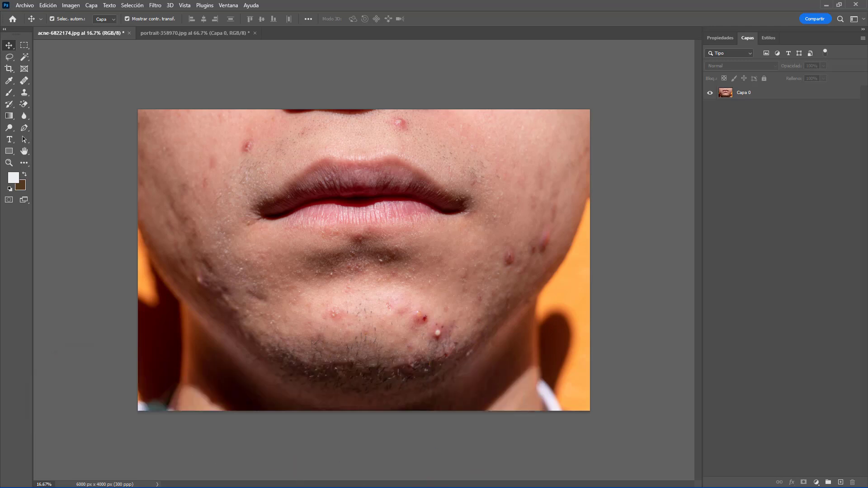
- Duplicate the Capa 0 layer
{"action": "left_click", "coordinate": [751, 92]}
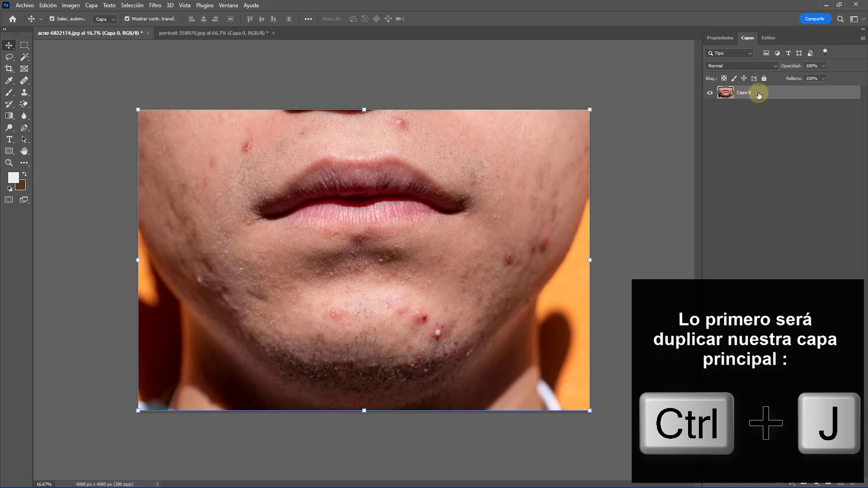
{"action": "key", "text": "ctrl+j"}
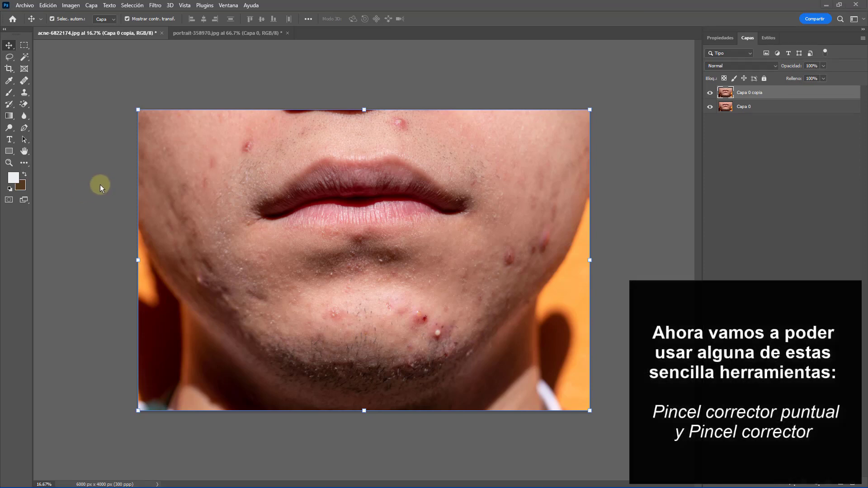
- With the Healing Brush, sample clean chin skin and paint over the two prominent pimples on the right side of the chin
{"action": "left_click", "coordinate": [24, 82]}
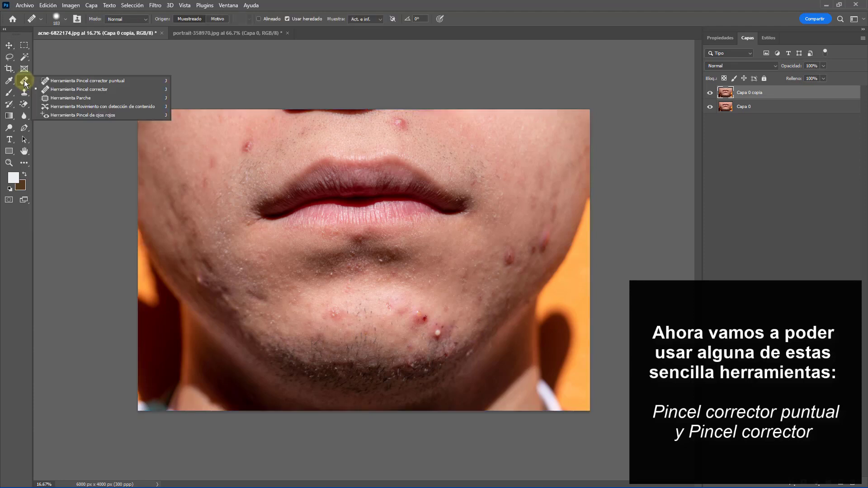
{"action": "left_click", "coordinate": [50, 89]}
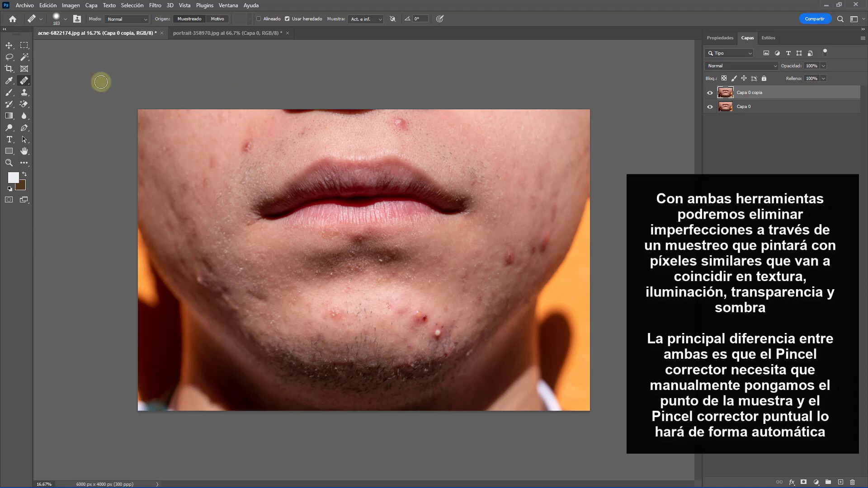
{"action": "right_click", "coordinate": [29, 83]}
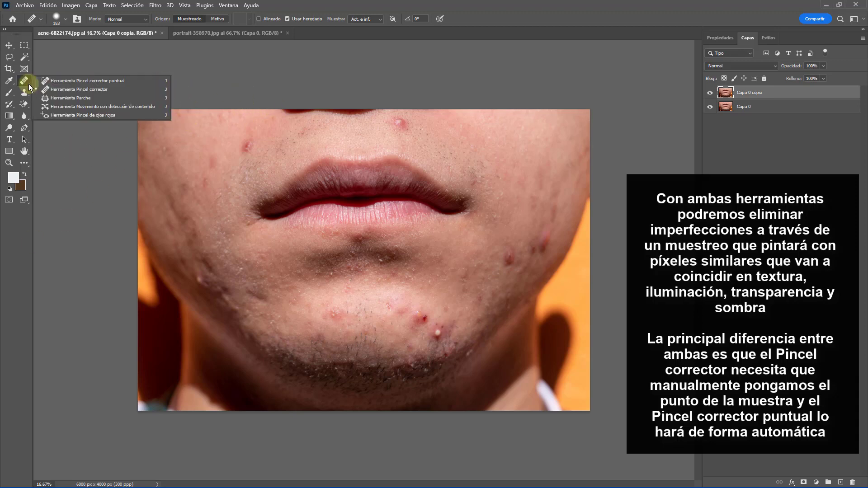
{"action": "left_click", "coordinate": [55, 86]}
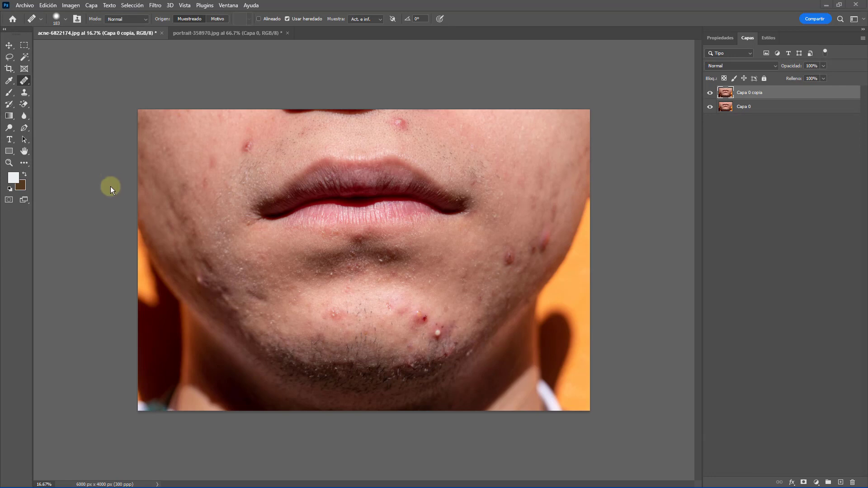
{"action": "right_click", "coordinate": [23, 83]}
{"action": "left_click", "coordinate": [53, 89]}
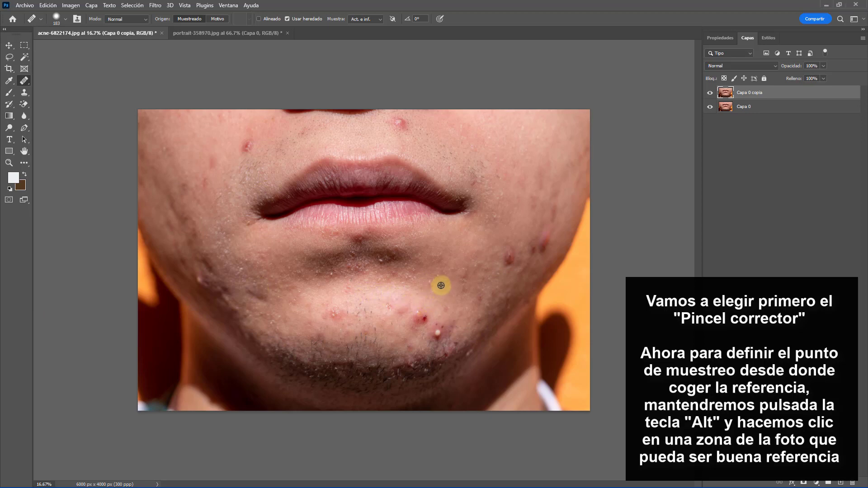
{"action": "left_click", "coordinate": [439, 301], "text": "alt"}
{"action": "mouse_move", "coordinate": [440, 331]}
{"action": "left_mouse_down"}
{"action": "mouse_move", "coordinate": [431, 336]}
{"action": "mouse_move", "coordinate": [456, 327]}
{"action": "left_mouse_up"}
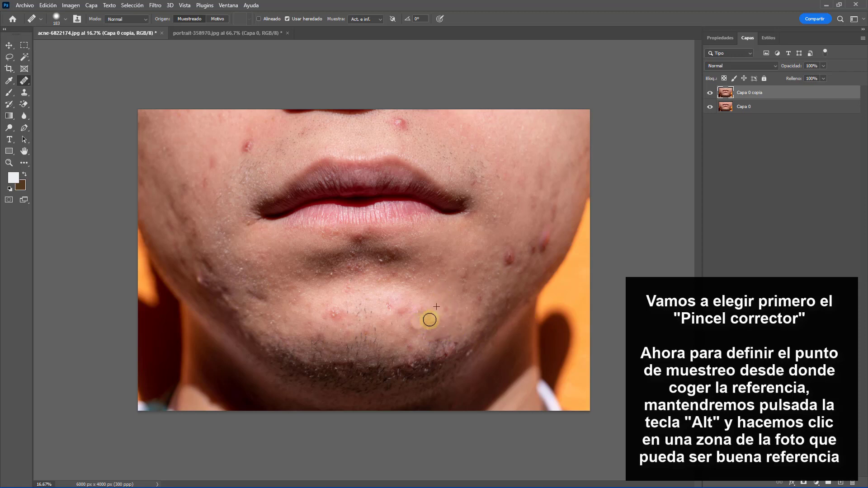
{"action": "left_click_drag", "start_coordinate": [429, 320], "coordinate": [420, 316]}
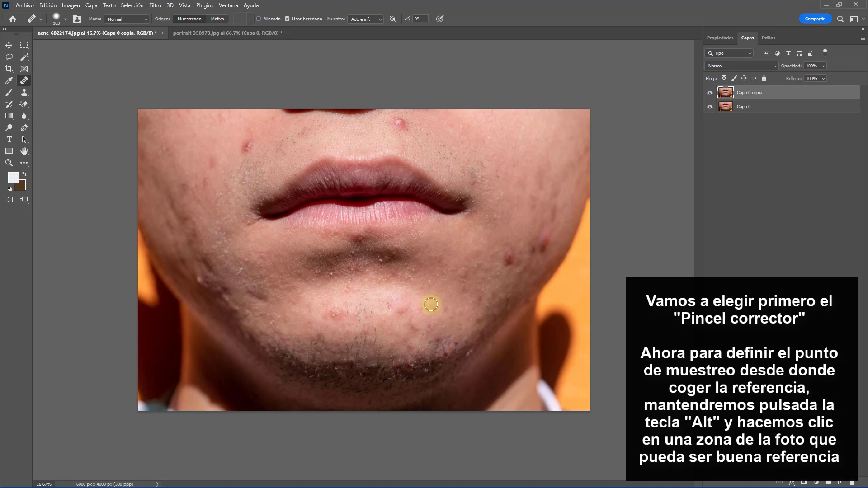
- Sample clean skin on the chin and heal the remaining red spots across its centre
{"action": "left_click", "coordinate": [284, 316], "text": "alt"}
{"action": "left_click", "coordinate": [406, 312]}
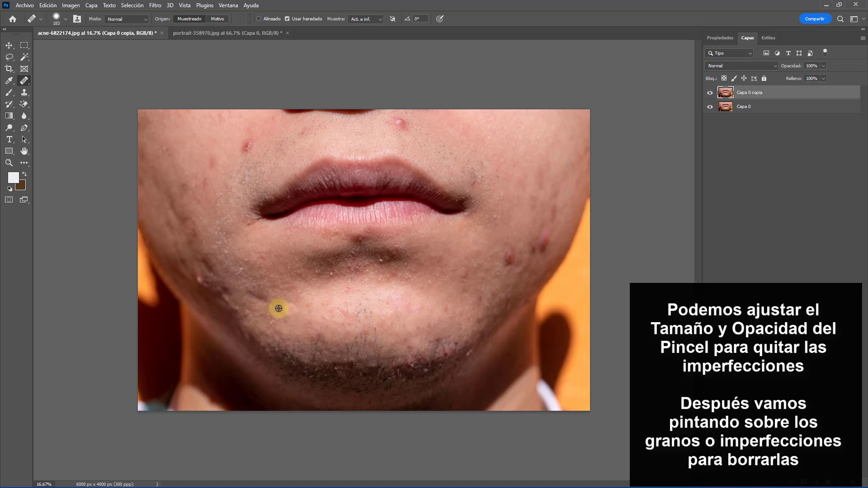
{"action": "left_click", "coordinate": [322, 317], "text": "alt"}
{"action": "left_click", "coordinate": [344, 320]}
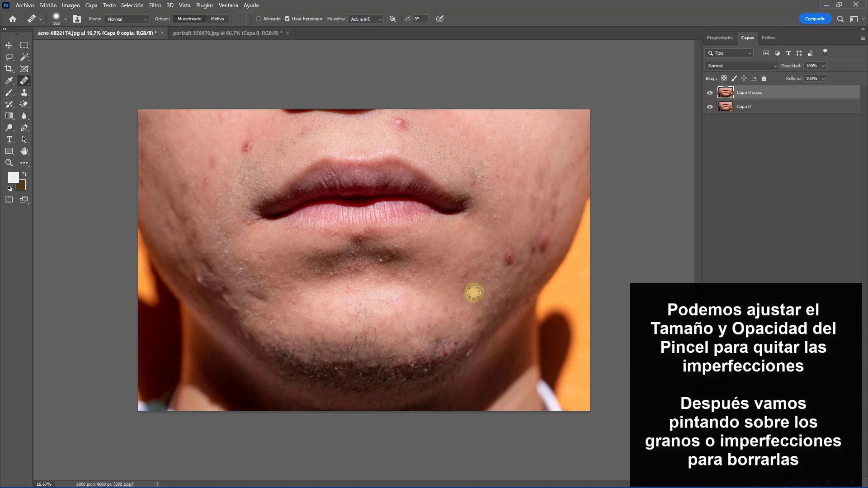
- Retouch the small marks between the chin and the right jawline with the Healing Brush
{"action": "left_click", "coordinate": [516, 316]}
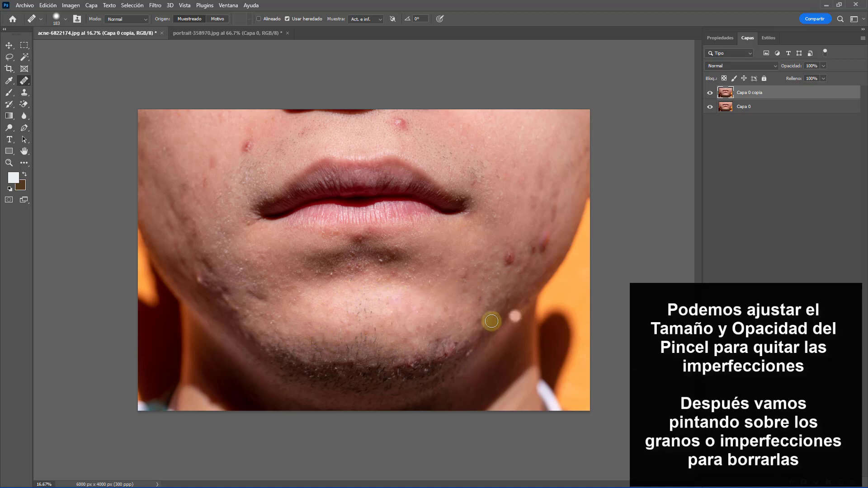
{"action": "left_click", "coordinate": [455, 311]}
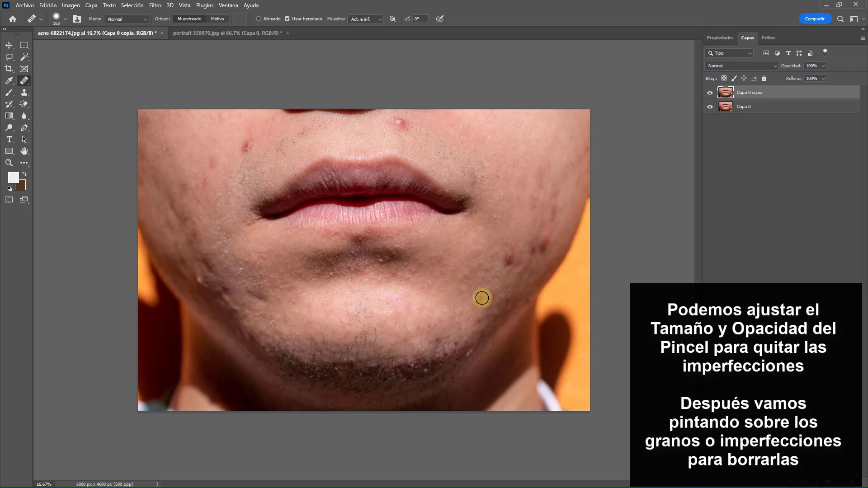
{"action": "left_click", "coordinate": [466, 275]}
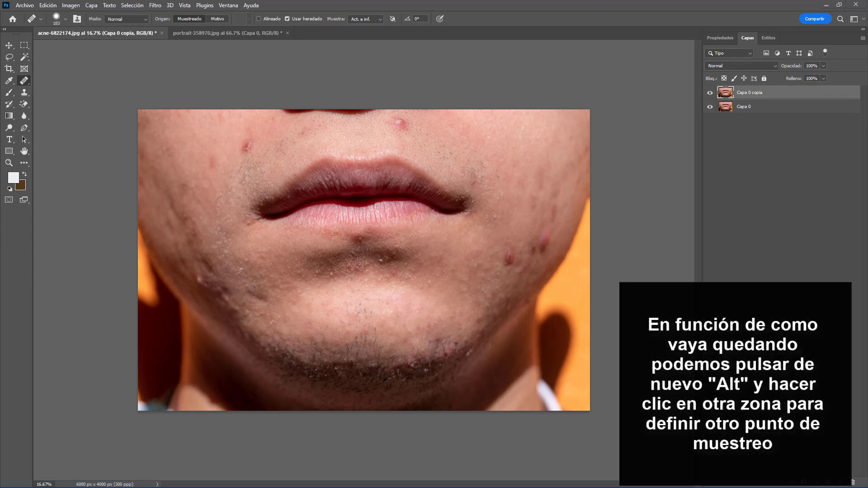
- Set the Healing Brush size to 264 px and, sampling nearby cheek skin, heal the pimple above the left mouth corner
{"action": "right_click", "coordinate": [248, 146]}
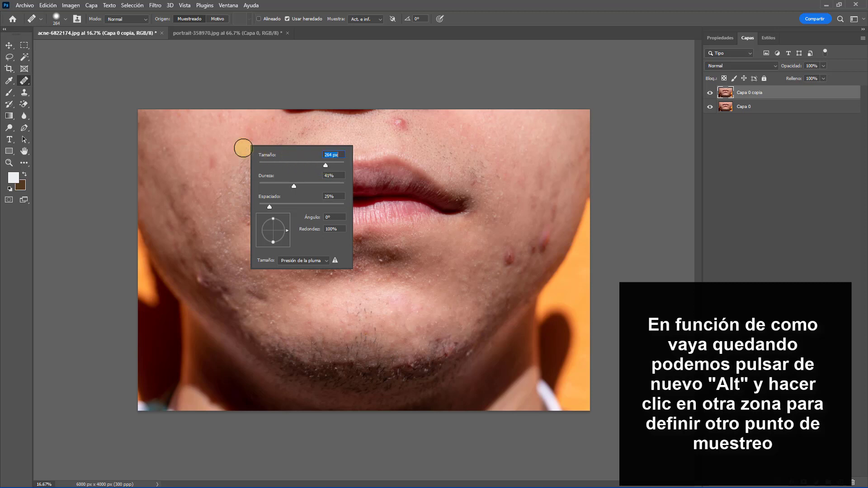
{"action": "key", "text": "Return"}
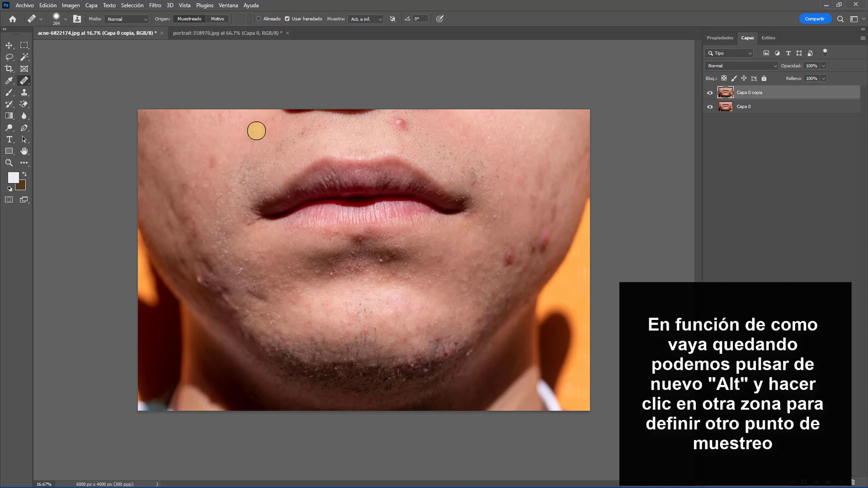
{"action": "key", "text": "ctrl+z"}
{"action": "left_click", "coordinate": [226, 132], "text": "alt"}
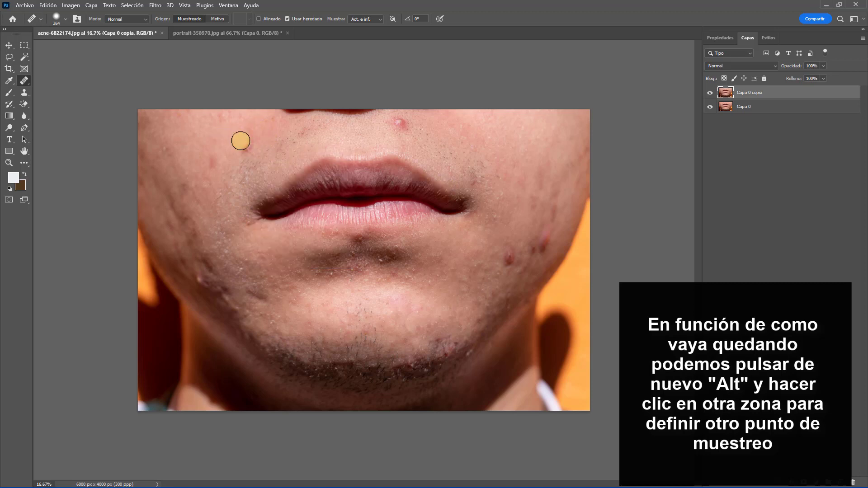
{"action": "left_click", "coordinate": [246, 146]}
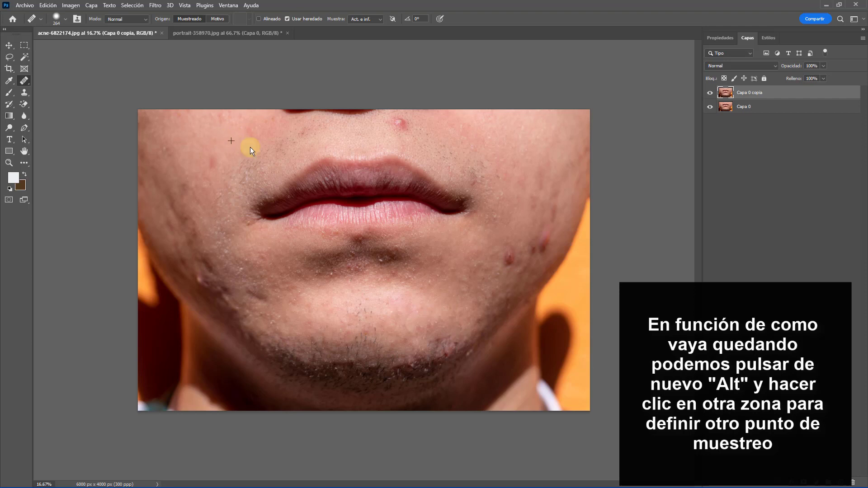
{"action": "left_click_drag", "start_coordinate": [250, 148], "coordinate": [304, 151]}
{"action": "right_click", "coordinate": [269, 136]}
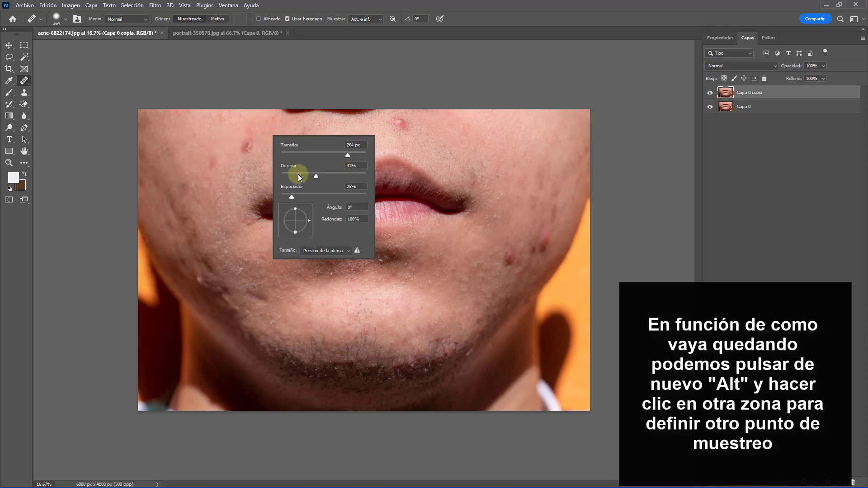
{"action": "left_click", "coordinate": [291, 175]}
{"action": "left_click", "coordinate": [247, 147]}
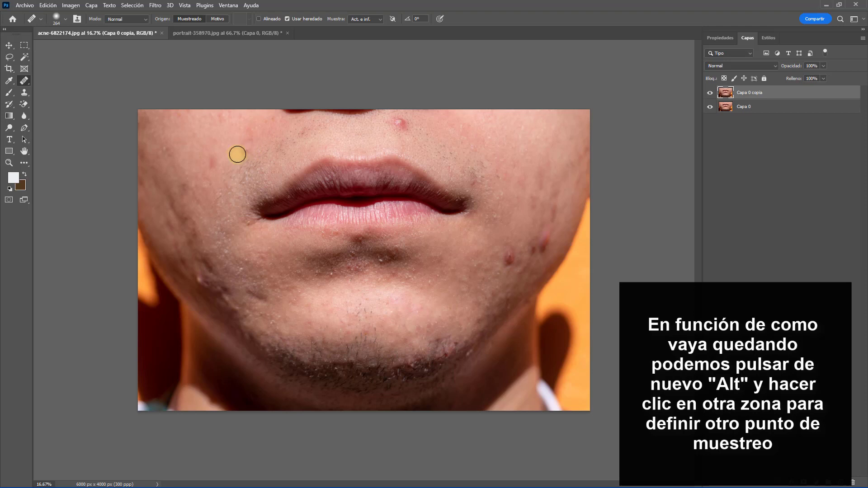
- Retouch the skin marks around the mouth and heal the red pimple above the upper lip
{"action": "left_click", "coordinate": [364, 205]}
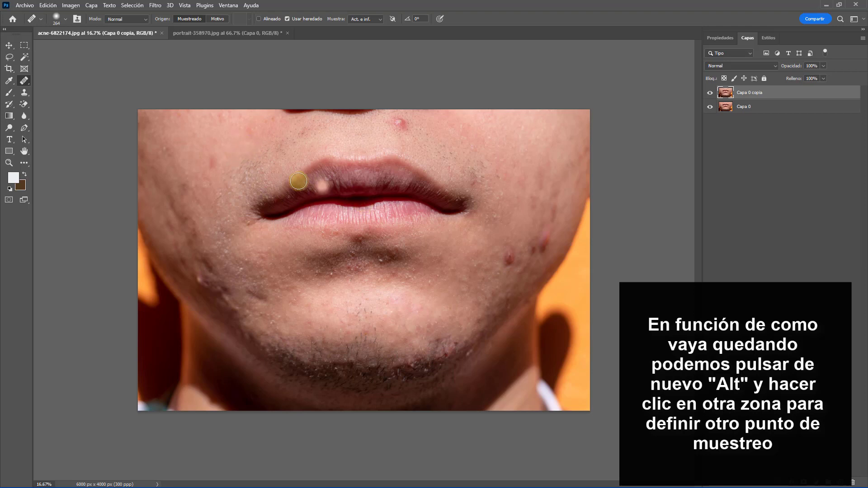
{"action": "left_click", "coordinate": [464, 248]}
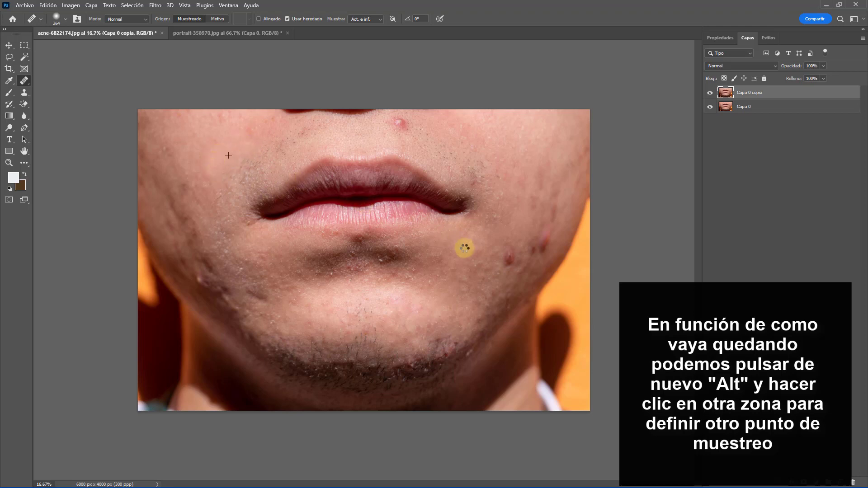
{"action": "left_click", "coordinate": [405, 127]}
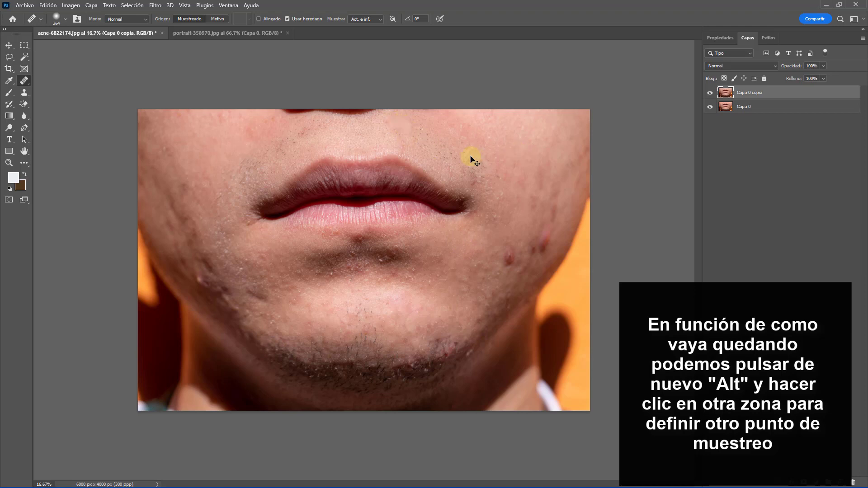
{"action": "key", "text": "ctrl+z"}
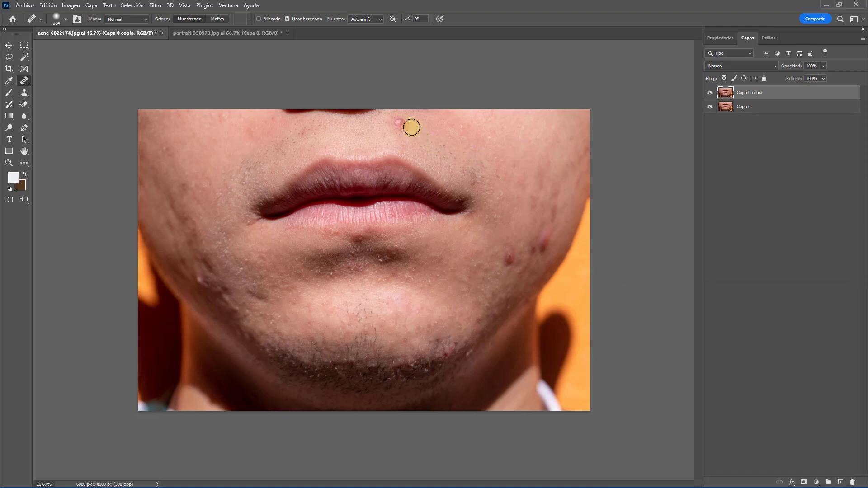
{"action": "left_click", "coordinate": [391, 122]}
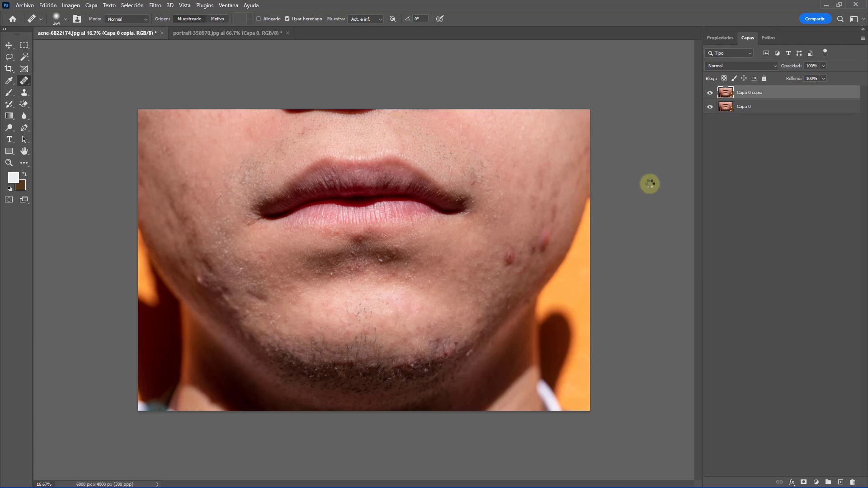
- Sample clean skin beside the mouth and heal the group of red pimples on the lower right cheek
{"action": "left_click", "coordinate": [480, 257], "text": "alt"}
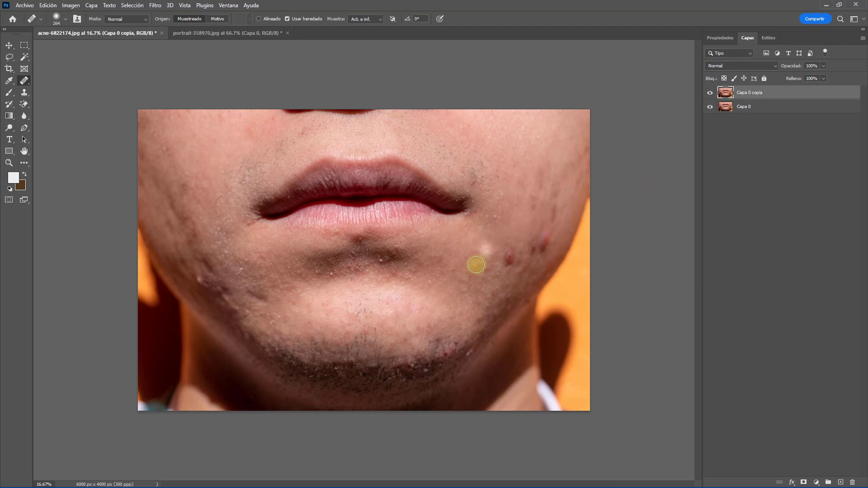
{"action": "left_click", "coordinate": [509, 257]}
{"action": "left_click", "coordinate": [535, 257]}
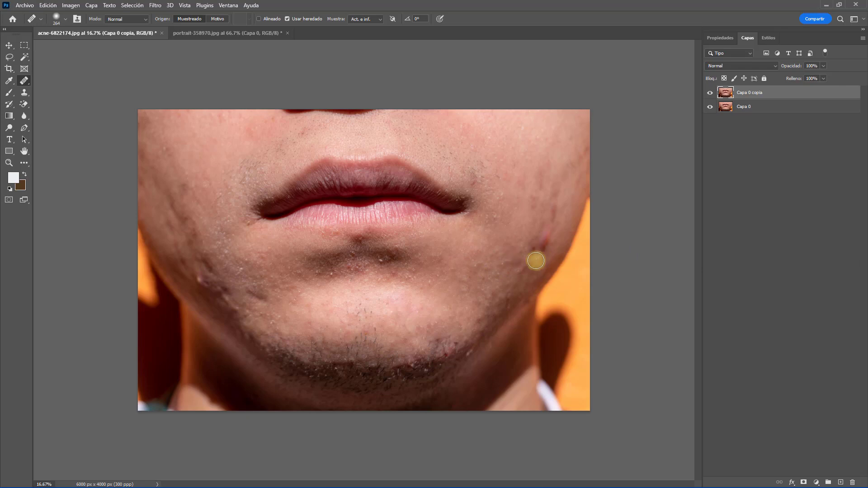
{"action": "left_click", "coordinate": [544, 238]}
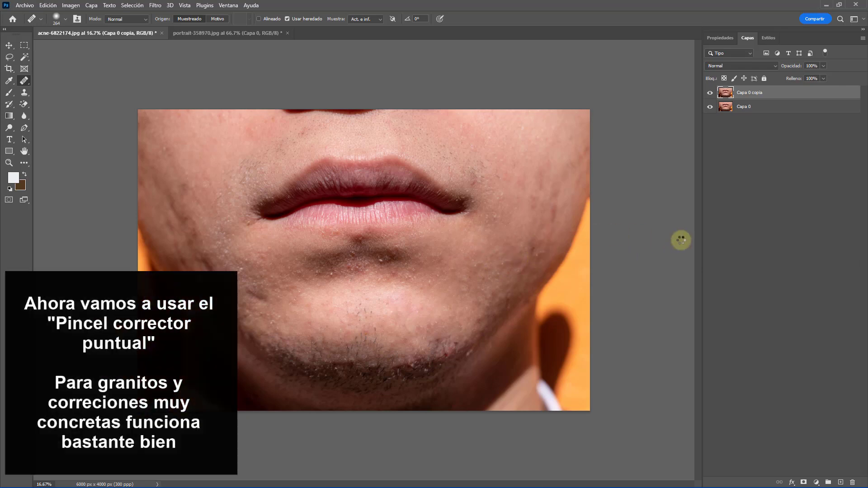
- Hide the retouched Capa 0 copia layer and make a fresh duplicate of Capa 0
{"action": "left_click", "coordinate": [710, 93]}
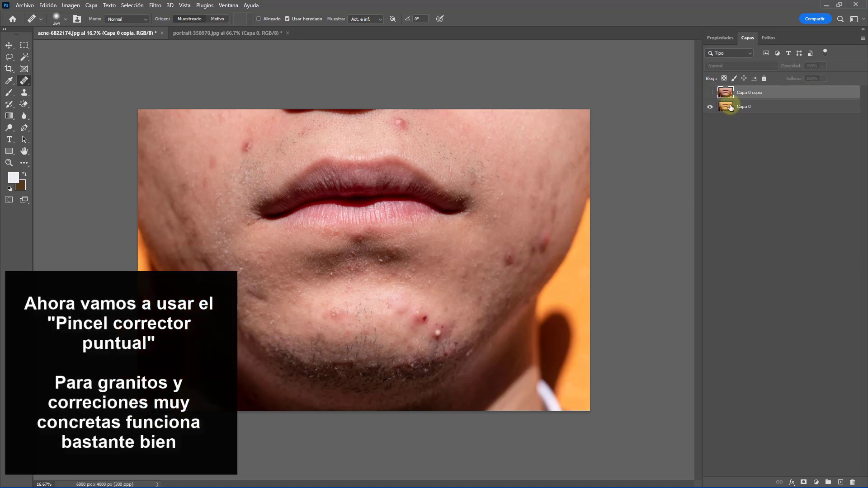
{"action": "left_click", "coordinate": [726, 111]}
{"action": "key", "text": "ctrl+j"}
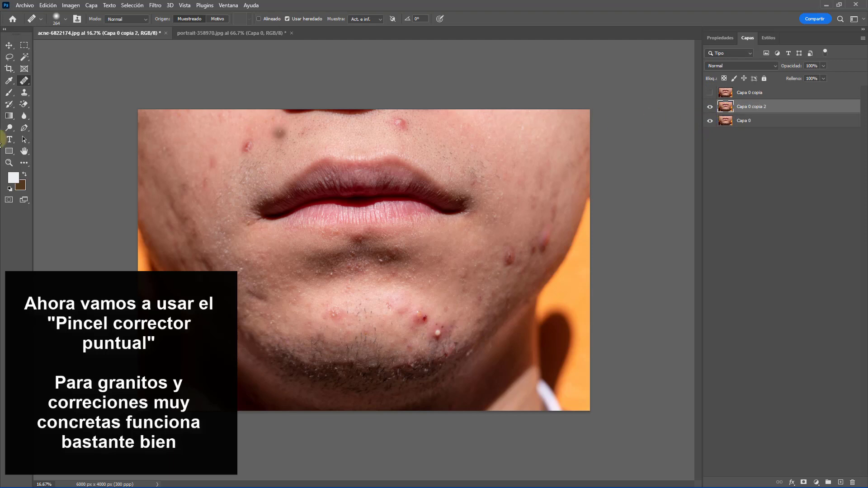
- With the Spot Healing Brush, remove the pimples on the left cheek, above the upper lip and on the chin
{"action": "right_click", "coordinate": [24, 82]}
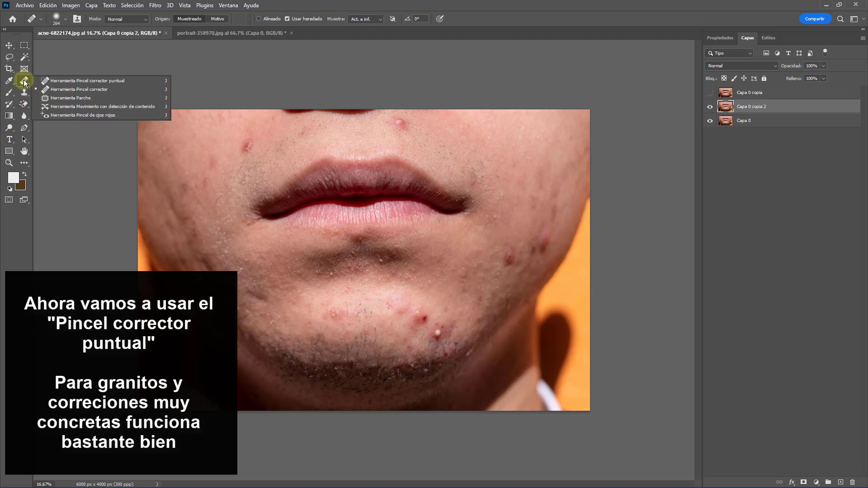
{"action": "left_click", "coordinate": [58, 80]}
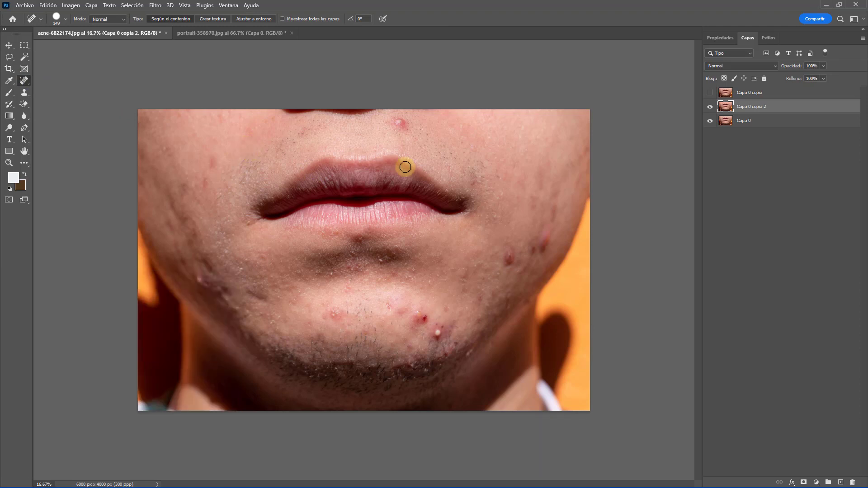
{"action": "left_click", "coordinate": [204, 185]}
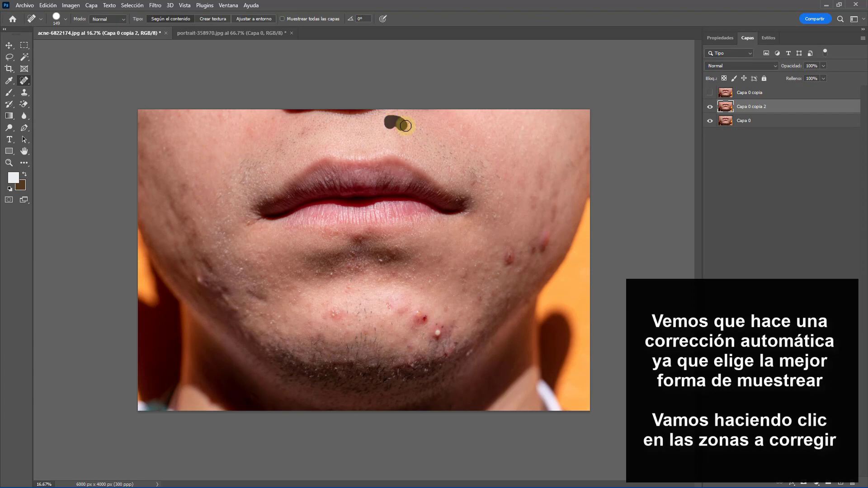
{"action": "left_click", "coordinate": [439, 331]}
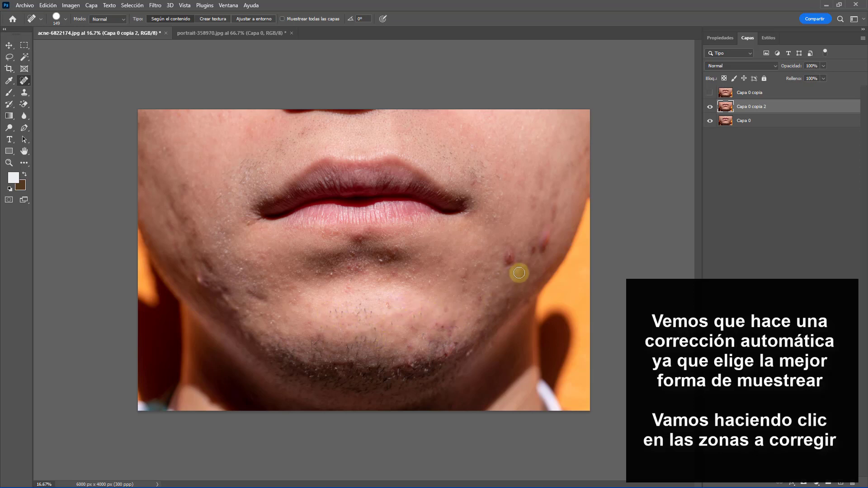
- Heal the red pimples on the lower right cheek and the remaining marks on the right side of the chin
{"action": "left_click", "coordinate": [507, 252]}
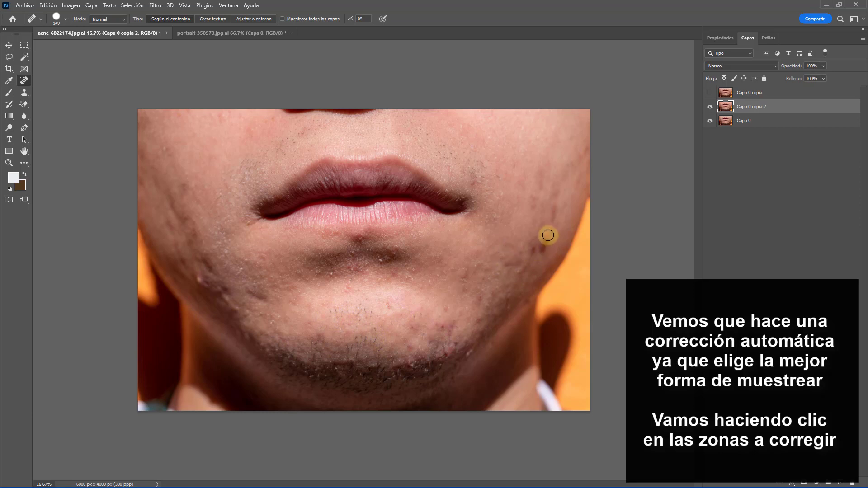
{"action": "left_click_drag", "start_coordinate": [548, 235], "coordinate": [542, 259]}
{"action": "left_click_drag", "start_coordinate": [464, 274], "coordinate": [494, 300]}
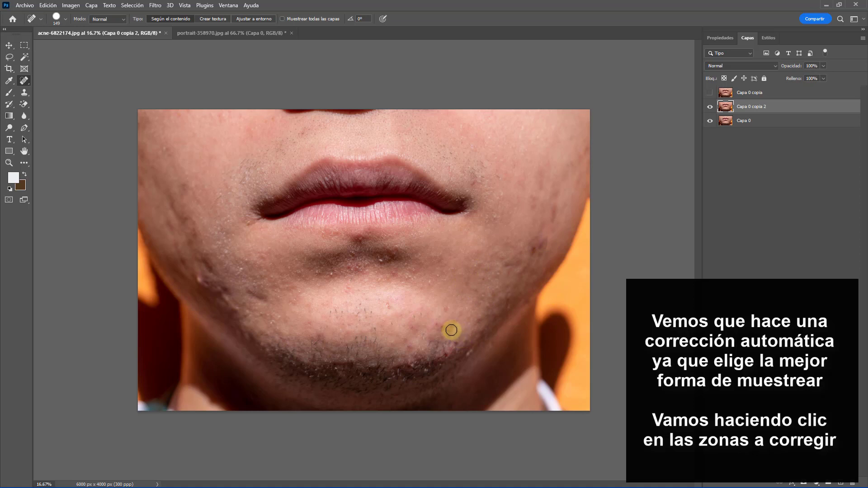
{"action": "mouse_move", "coordinate": [451, 330]}
{"action": "left_mouse_down"}
{"action": "mouse_move", "coordinate": [430, 334]}
{"action": "mouse_move", "coordinate": [450, 338]}
{"action": "mouse_move", "coordinate": [449, 354]}
{"action": "mouse_move", "coordinate": [406, 343]}
{"action": "mouse_move", "coordinate": [418, 331]}
{"action": "mouse_move", "coordinate": [391, 308]}
{"action": "left_mouse_up"}
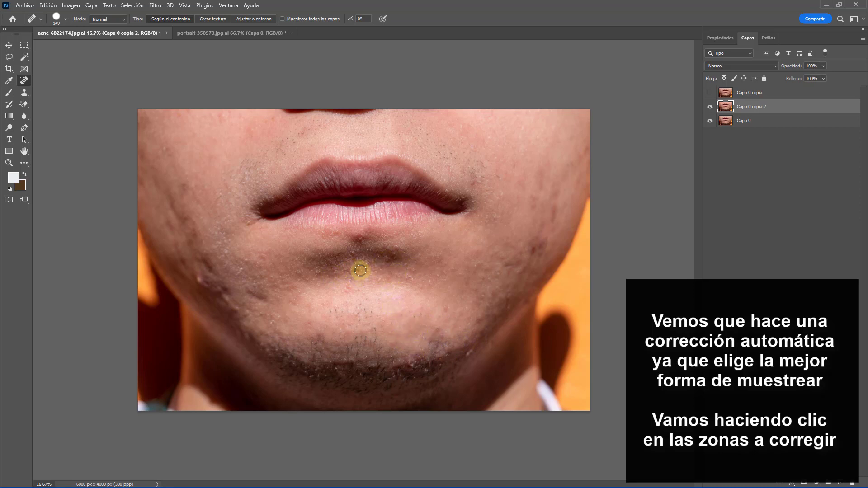
- Spot-heal the small remaining marks below the lower lip, above the upper lip and along both sides of the jaw
{"action": "left_click", "coordinate": [366, 268]}
{"action": "left_click_drag", "start_coordinate": [427, 280], "coordinate": [438, 274]}
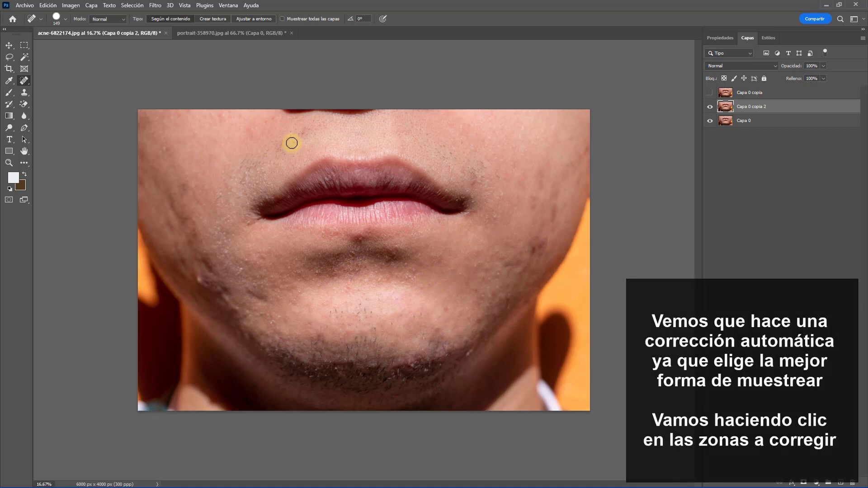
{"action": "left_click", "coordinate": [301, 133]}
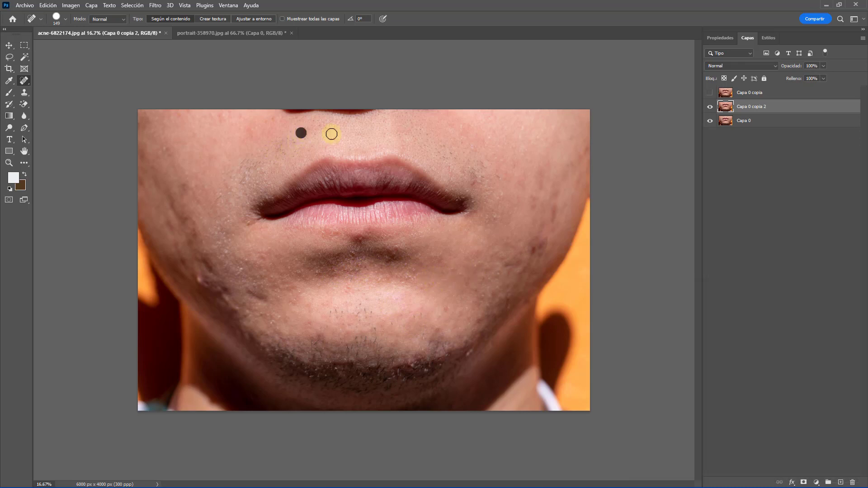
{"action": "left_click", "coordinate": [209, 281]}
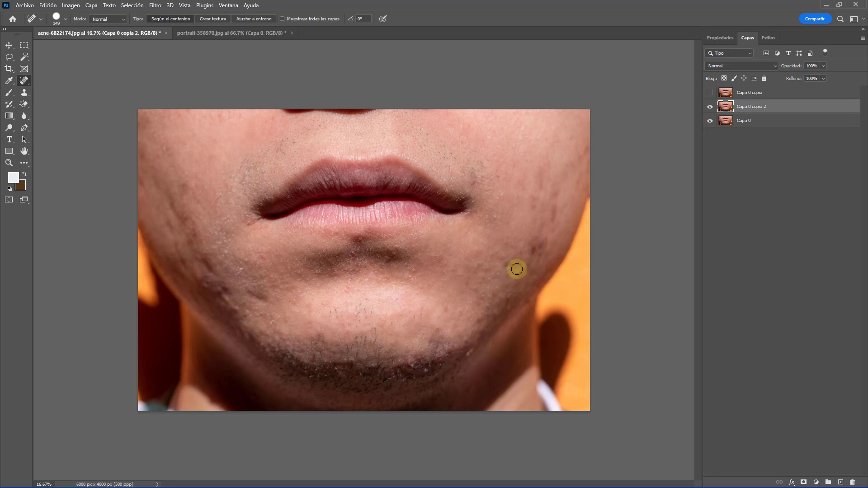
{"action": "mouse_move", "coordinate": [545, 246]}
{"action": "left_mouse_down"}
{"action": "mouse_move", "coordinate": [549, 235]}
{"action": "mouse_move", "coordinate": [548, 247]}
{"action": "left_mouse_up"}
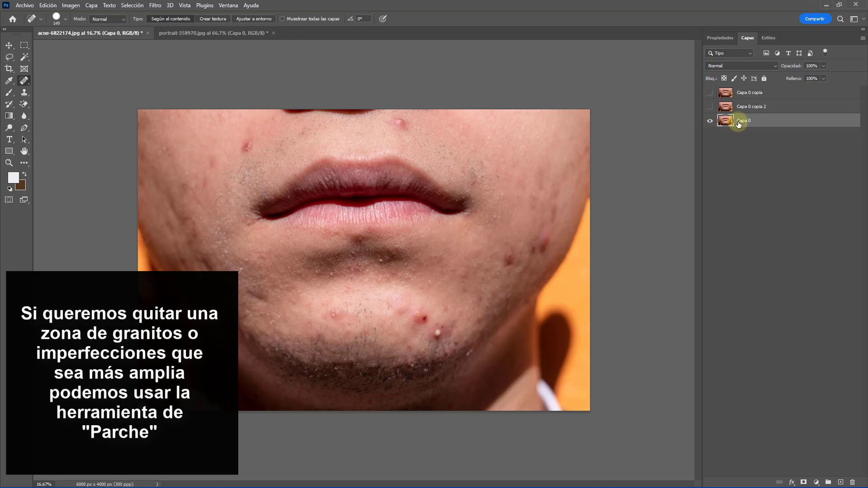
- Duplicate Capa 0 and, with the Patch tool, replace the pimples on the chin with nearby clean skin
{"action": "key", "text": "ctrl+j"}
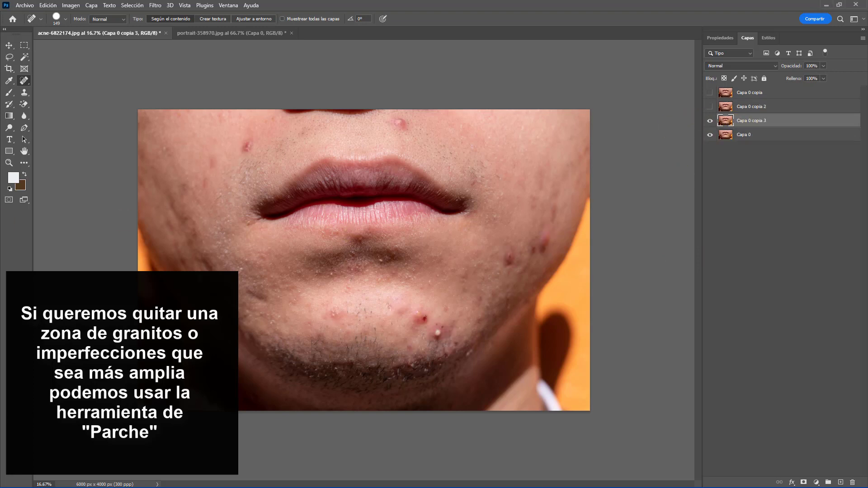
{"action": "left_click", "coordinate": [28, 80]}
{"action": "left_click", "coordinate": [53, 96]}
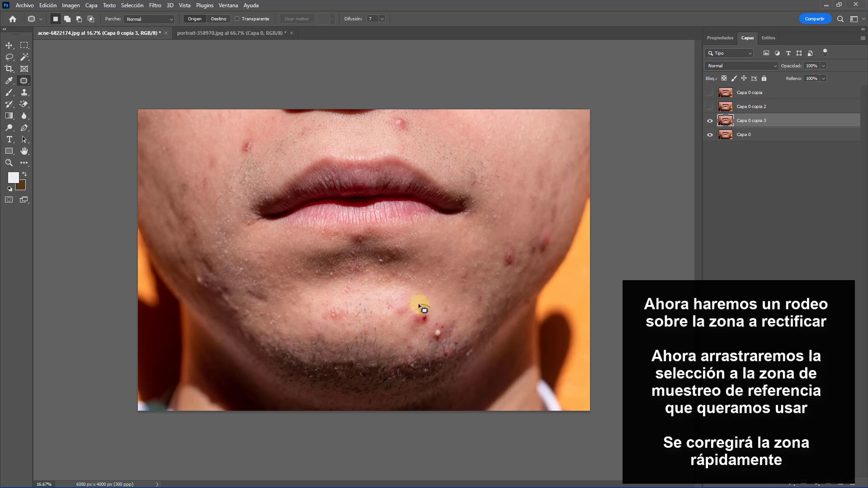
{"action": "mouse_move", "coordinate": [410, 311]}
{"action": "left_mouse_down"}
{"action": "mouse_move", "coordinate": [413, 338]}
{"action": "mouse_move", "coordinate": [441, 340]}
{"action": "mouse_move", "coordinate": [449, 316]}
{"action": "mouse_move", "coordinate": [426, 304]}
{"action": "mouse_move", "coordinate": [293, 314]}
{"action": "left_mouse_up"}
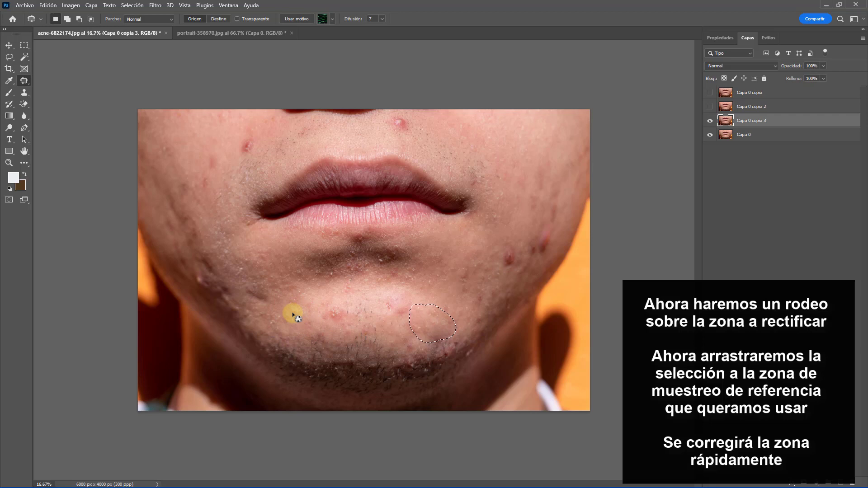
{"action": "mouse_move", "coordinate": [327, 310]}
{"action": "left_mouse_down"}
{"action": "mouse_move", "coordinate": [345, 320]}
{"action": "mouse_move", "coordinate": [305, 315]}
{"action": "left_mouse_up"}
- Patch the pimples on both cheeks and above the upper lip with clean skin from nearby areas
{"action": "mouse_move", "coordinate": [256, 139]}
{"action": "left_mouse_down"}
{"action": "mouse_move", "coordinate": [238, 146]}
{"action": "mouse_move", "coordinate": [244, 154]}
{"action": "mouse_move", "coordinate": [259, 151]}
{"action": "mouse_move", "coordinate": [252, 138]}
{"action": "mouse_move", "coordinate": [214, 137]}
{"action": "mouse_move", "coordinate": [198, 179]}
{"action": "mouse_move", "coordinate": [203, 188]}
{"action": "mouse_move", "coordinate": [221, 165]}
{"action": "mouse_move", "coordinate": [216, 147]}
{"action": "left_mouse_up"}
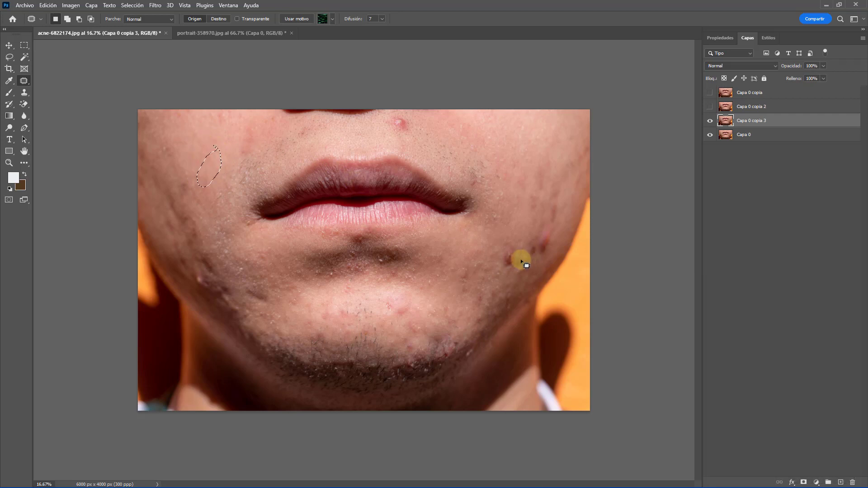
{"action": "mouse_move", "coordinate": [508, 247]}
{"action": "left_mouse_down"}
{"action": "mouse_move", "coordinate": [506, 265]}
{"action": "mouse_move", "coordinate": [512, 249]}
{"action": "left_mouse_up"}
{"action": "mouse_move", "coordinate": [549, 223]}
{"action": "left_mouse_down"}
{"action": "mouse_move", "coordinate": [527, 246]}
{"action": "mouse_move", "coordinate": [531, 259]}
{"action": "mouse_move", "coordinate": [553, 255]}
{"action": "mouse_move", "coordinate": [555, 236]}
{"action": "mouse_move", "coordinate": [544, 190]}
{"action": "mouse_move", "coordinate": [548, 145]}
{"action": "left_mouse_up"}
{"action": "left_click", "coordinate": [510, 244]}
{"action": "mouse_move", "coordinate": [510, 244]}
{"action": "left_mouse_down"}
{"action": "mouse_move", "coordinate": [506, 265]}
{"action": "mouse_move", "coordinate": [517, 262]}
{"action": "mouse_move", "coordinate": [513, 243]}
{"action": "left_mouse_up"}
{"action": "left_click_drag", "start_coordinate": [511, 252], "coordinate": [543, 255]}
{"action": "left_click", "coordinate": [514, 287]}
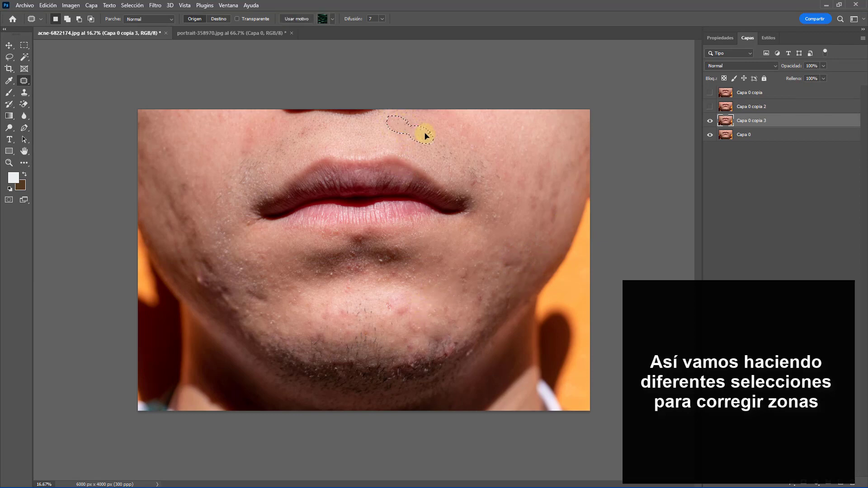
{"action": "left_click_drag", "start_coordinate": [434, 141], "coordinate": [449, 165]}
{"action": "left_click", "coordinate": [449, 164]}
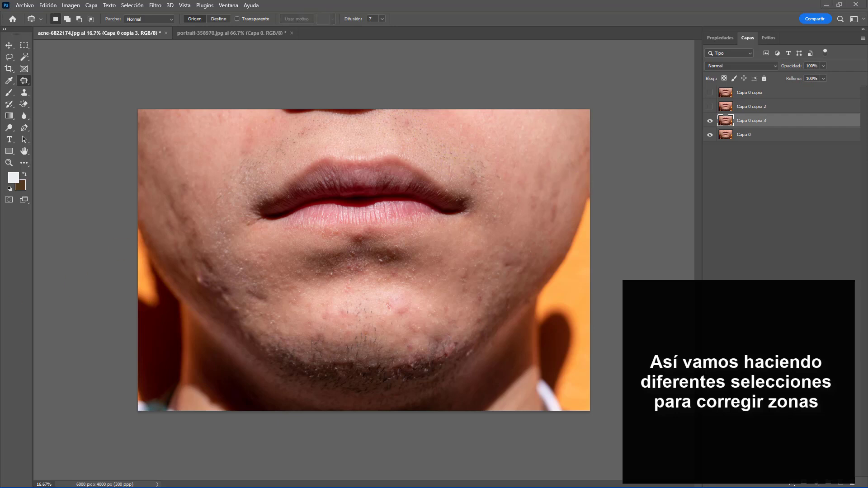
- Patch the reddish area on the right side of the chin, fade the patch to 53% opacity and deselect it
{"action": "mouse_move", "coordinate": [412, 300]}
{"action": "left_mouse_down"}
{"action": "mouse_move", "coordinate": [386, 304]}
{"action": "mouse_move", "coordinate": [406, 328]}
{"action": "mouse_move", "coordinate": [429, 326]}
{"action": "mouse_move", "coordinate": [408, 296]}
{"action": "mouse_move", "coordinate": [322, 311]}
{"action": "left_mouse_up"}
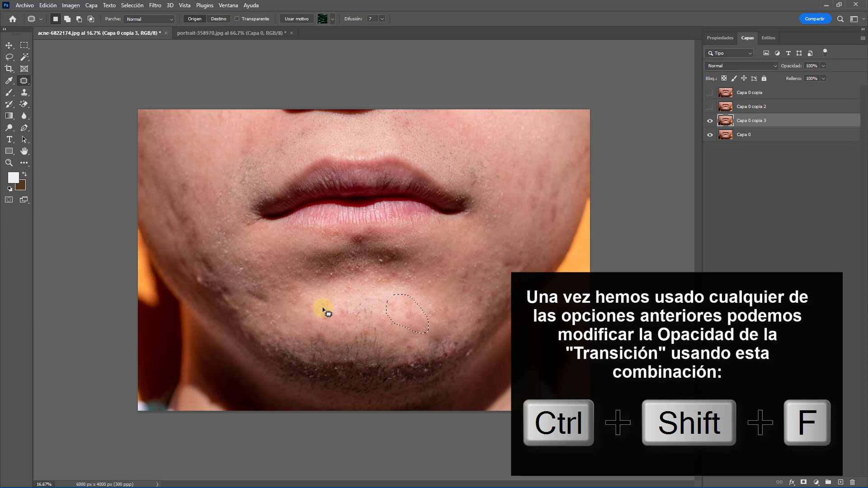
{"action": "key", "text": "ctrl+shift+f"}
{"action": "left_click_drag", "start_coordinate": [497, 217], "coordinate": [453, 219]}
{"action": "left_click", "coordinate": [516, 206]}
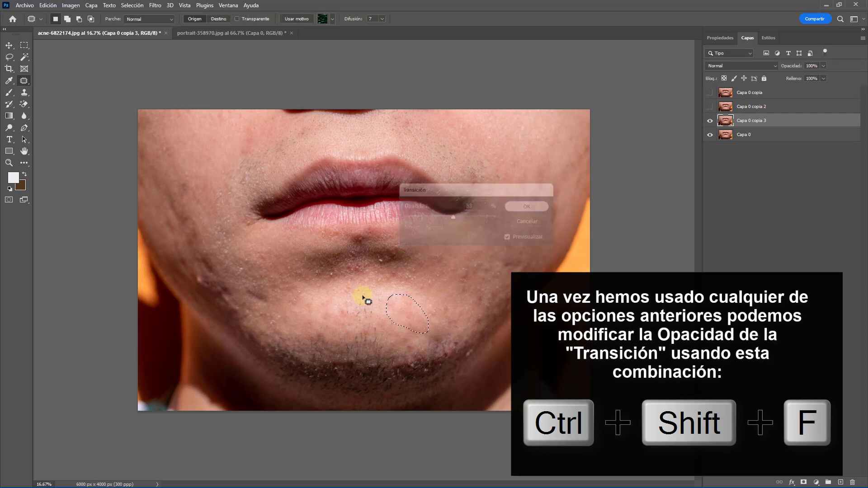
{"action": "key", "text": "ctrl+d"}
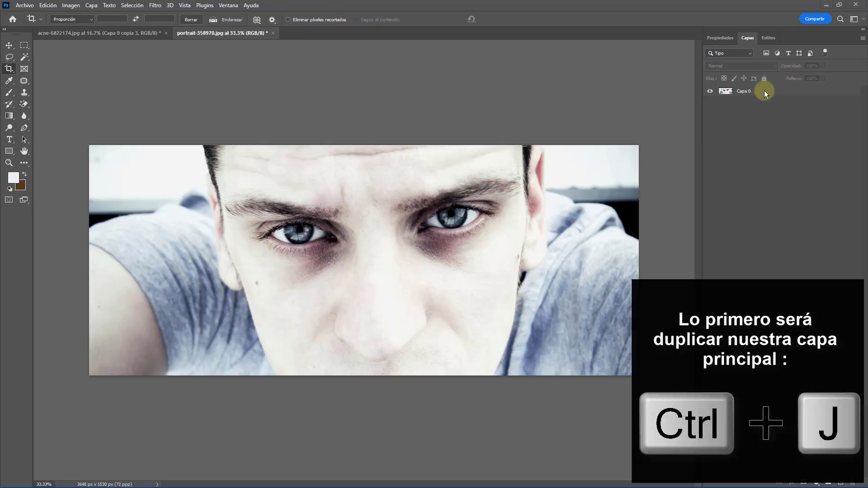
- Duplicate Capa 0 in portrait-358970.jpg and activate the Patch tool
{"action": "left_click", "coordinate": [749, 93]}
{"action": "key", "text": "ctrl+j"}
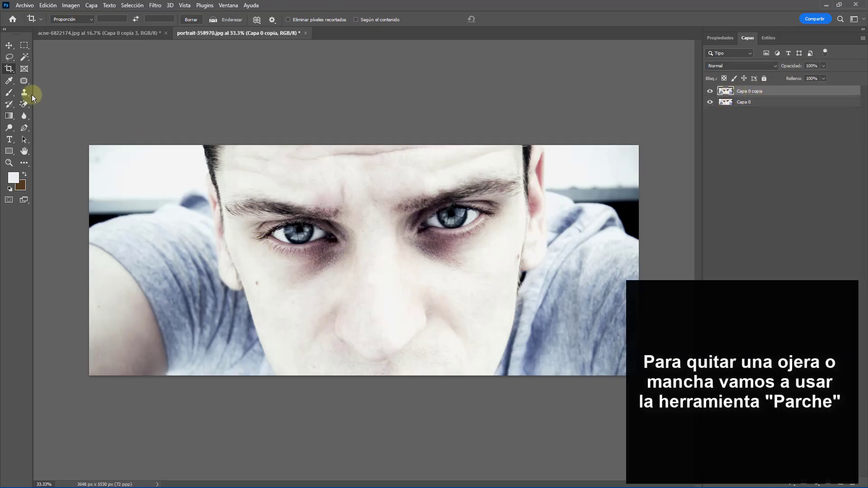
{"action": "left_click", "coordinate": [24, 80]}
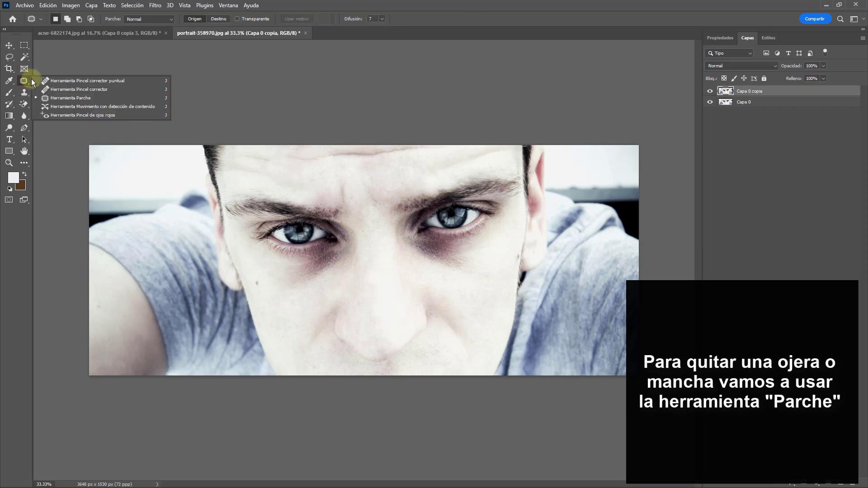
{"action": "left_click", "coordinate": [59, 97]}
- Patch the dark circle under the left eye and its remaining lower edge with clean cheek skin from just below
{"action": "scroll", "coordinate": [311, 236], "scroll_direction": "up", "scroll_amount": 1}
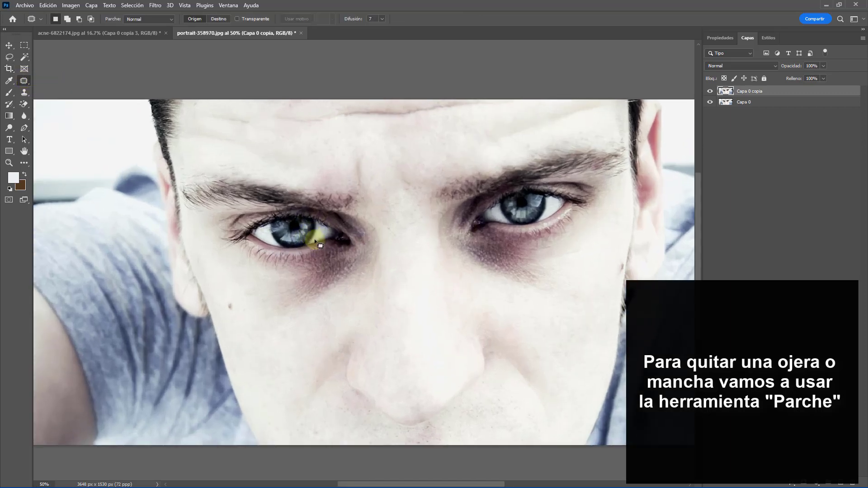
{"action": "left_click_drag", "start_coordinate": [367, 257], "coordinate": [296, 306]}
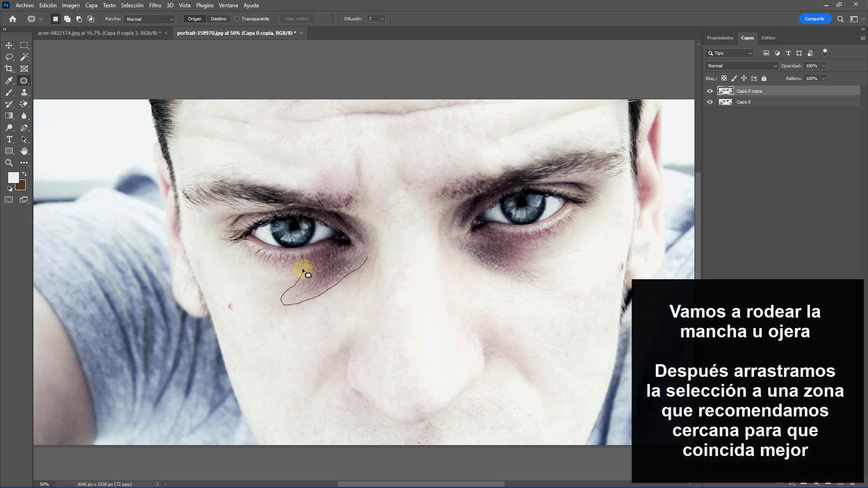
{"action": "mouse_move", "coordinate": [302, 270]}
{"action": "left_mouse_down"}
{"action": "mouse_move", "coordinate": [364, 255]}
{"action": "mouse_move", "coordinate": [368, 261]}
{"action": "mouse_move", "coordinate": [333, 286]}
{"action": "mouse_move", "coordinate": [334, 311]}
{"action": "left_mouse_up"}
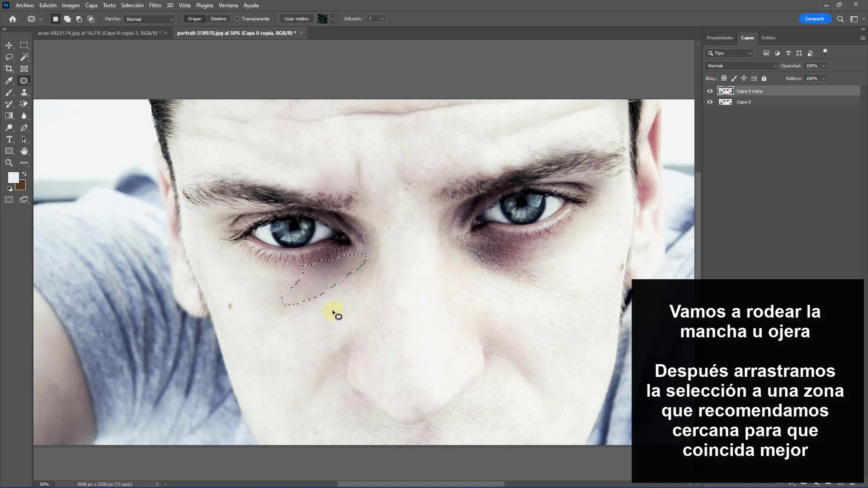
{"action": "key", "text": "ctrl+d"}
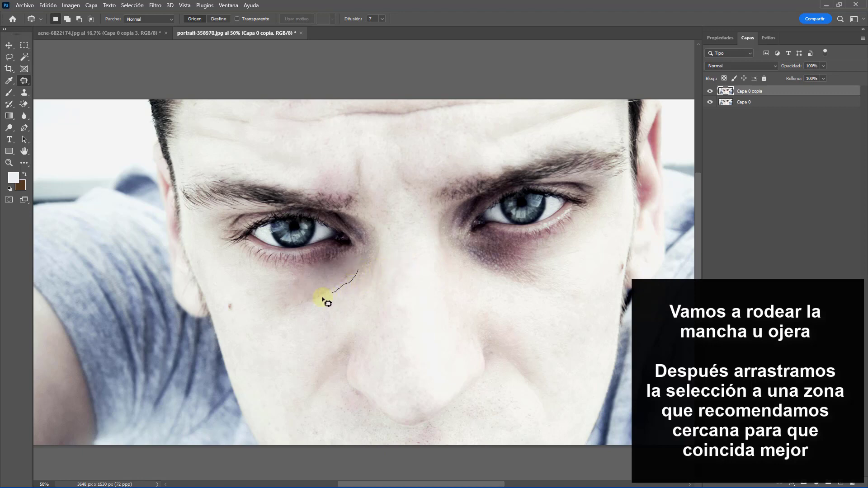
{"action": "left_click_drag", "start_coordinate": [296, 302], "coordinate": [358, 271]}
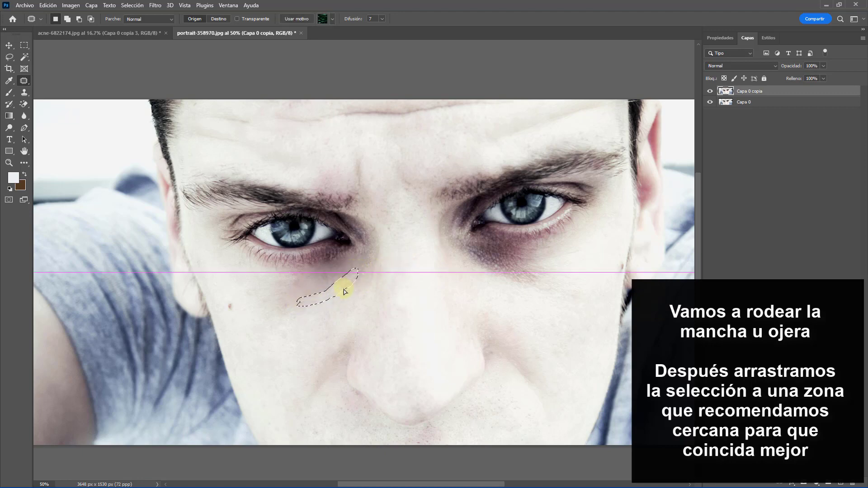
{"action": "left_click", "coordinate": [369, 285]}
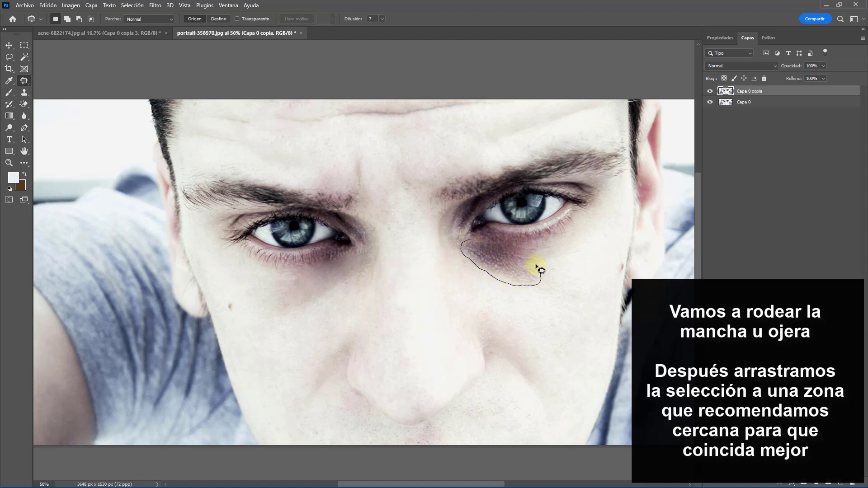
- Patch the dark circle under the right eye with nearby cheek skin, fade the patch to 68% opacity and deselect it
{"action": "mouse_move", "coordinate": [543, 247]}
{"action": "left_mouse_down"}
{"action": "mouse_move", "coordinate": [471, 240]}
{"action": "mouse_move", "coordinate": [482, 249]}
{"action": "left_mouse_up"}
{"action": "left_click_drag", "start_coordinate": [516, 278], "coordinate": [550, 300]}
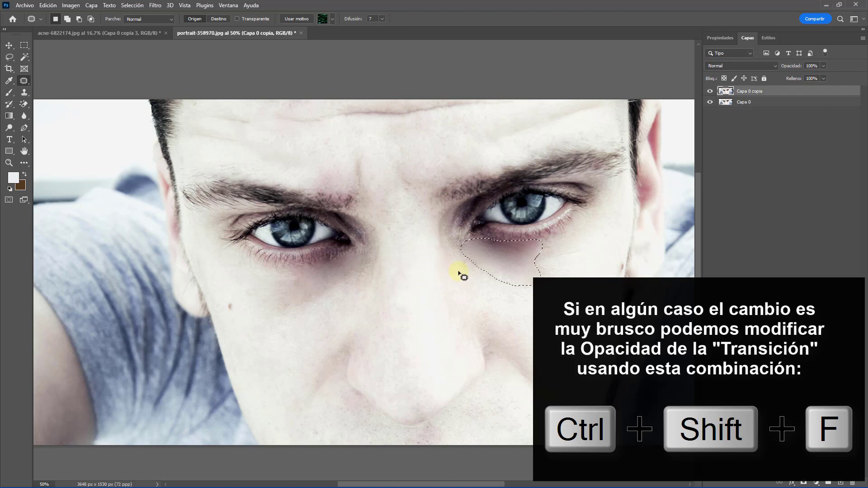
{"action": "key", "text": "ctrl+shift+f"}
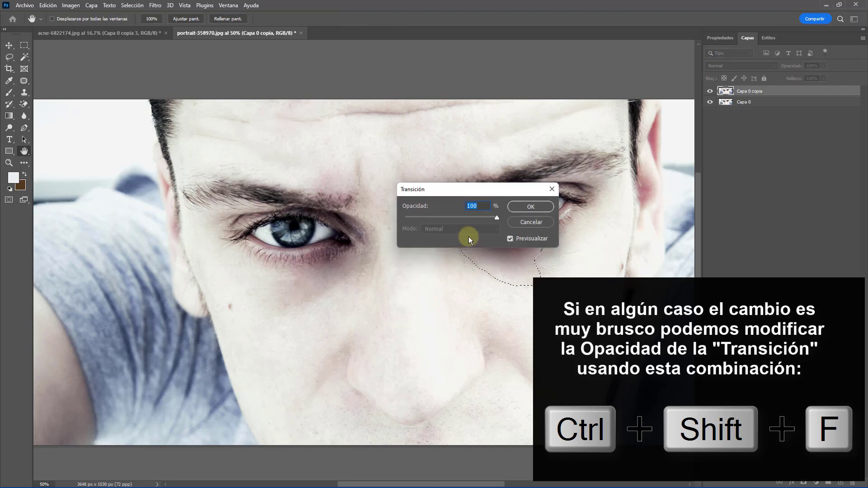
{"action": "left_click_drag", "start_coordinate": [497, 217], "coordinate": [463, 219]}
{"action": "left_click_drag", "start_coordinate": [481, 188], "coordinate": [450, 130]}
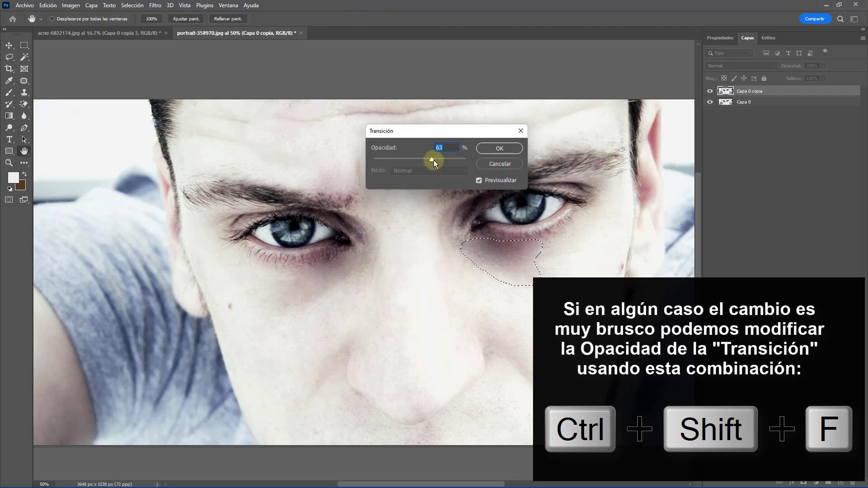
{"action": "left_click_drag", "start_coordinate": [419, 156], "coordinate": [433, 159]}
{"action": "left_click", "coordinate": [490, 149]}
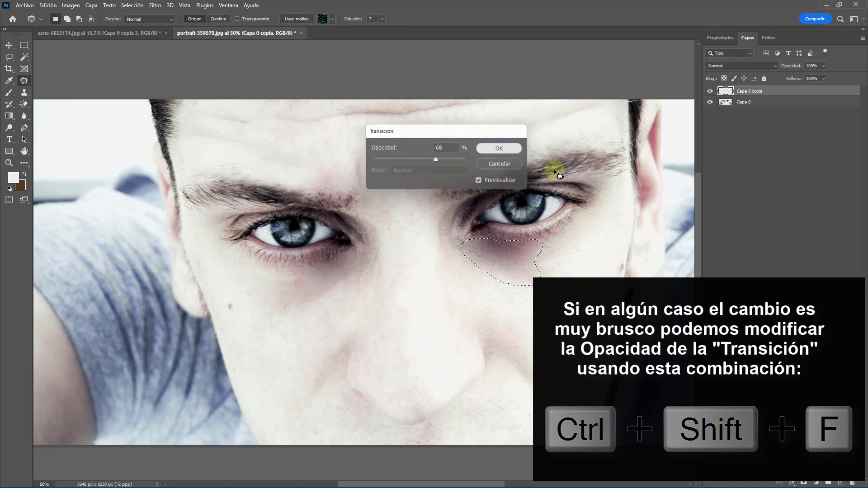
{"action": "key", "text": "ctrl+d"}
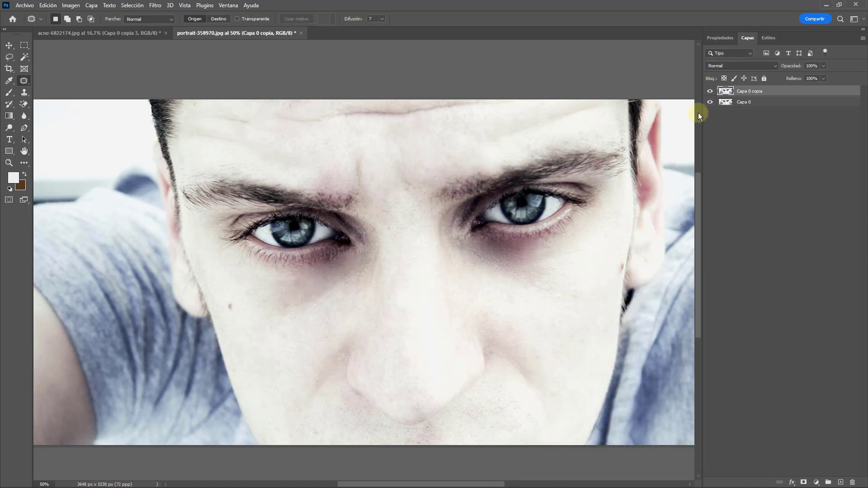
- Compare the face before and after the retouching by toggling the visibility of the Capa 0 copia layer
{"action": "left_click", "coordinate": [711, 92]}
{"action": "left_click", "coordinate": [711, 92]}
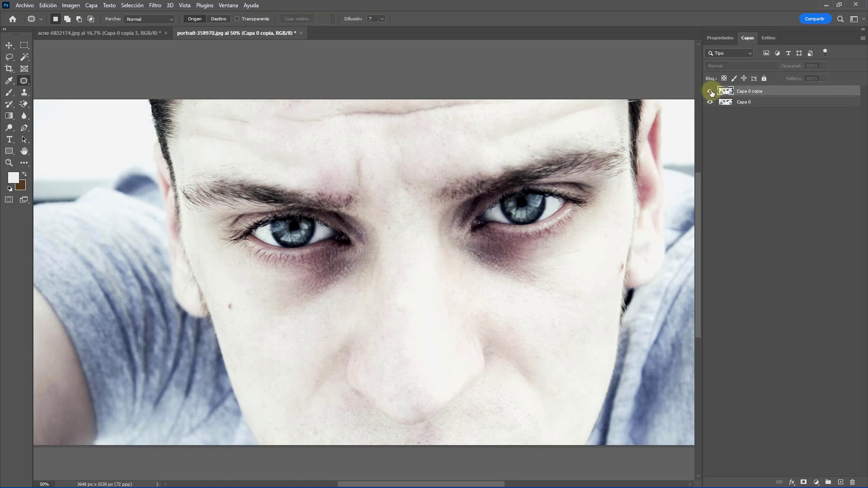
{"action": "left_click", "coordinate": [710, 91]}
{"action": "left_click", "coordinate": [710, 91]}
{"action": "left_click", "coordinate": [710, 92]}
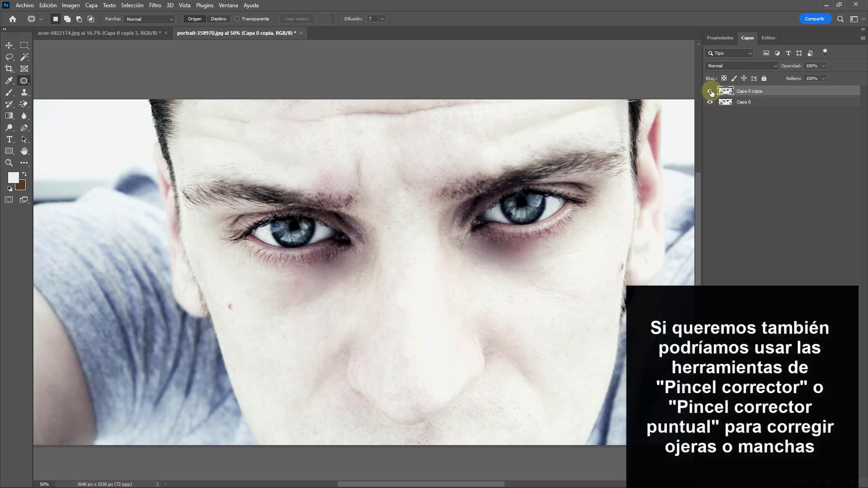
- Compare the whole portrait with and without the patched Capa 0 copia layer
{"action": "key", "text": "ctrl+minus"}
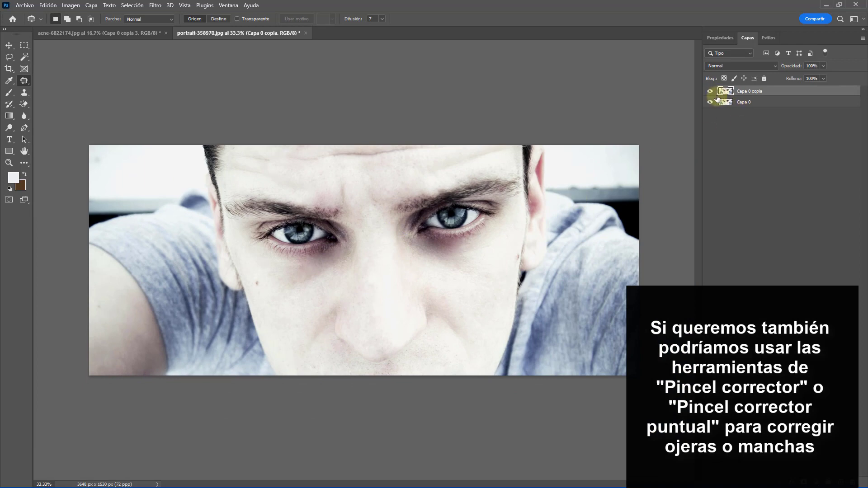
{"action": "left_click", "coordinate": [711, 91]}
{"action": "left_click", "coordinate": [710, 92]}
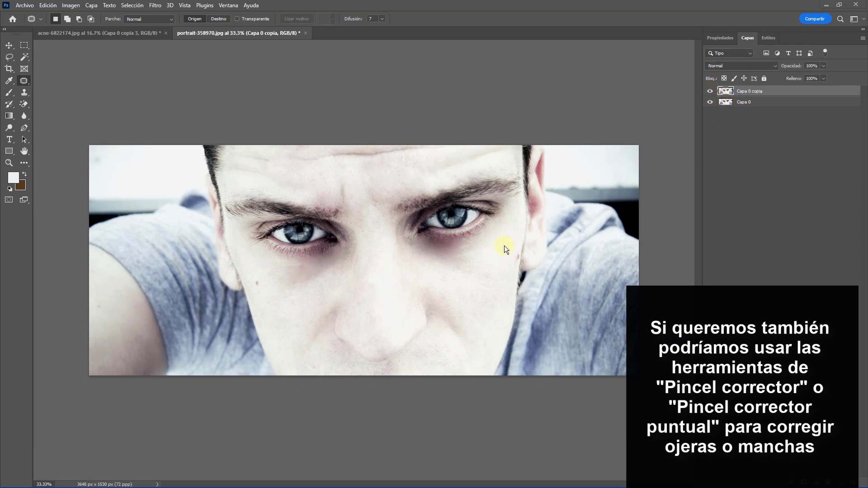
- Duplicate the original Capa 0 layer again and hide the patched Capa 0 copia layer
{"action": "left_click", "coordinate": [711, 92]}
{"action": "left_click", "coordinate": [742, 101]}
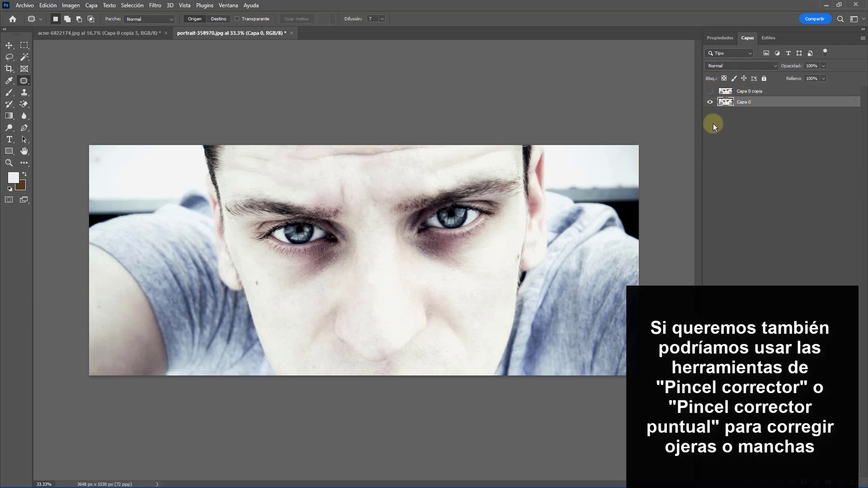
{"action": "key", "text": "ctrl+j"}
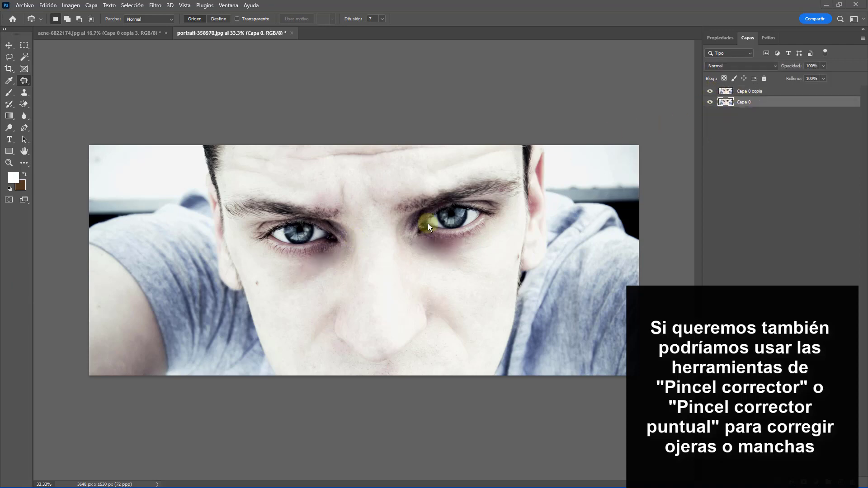
{"action": "key", "text": "ctrl+j"}
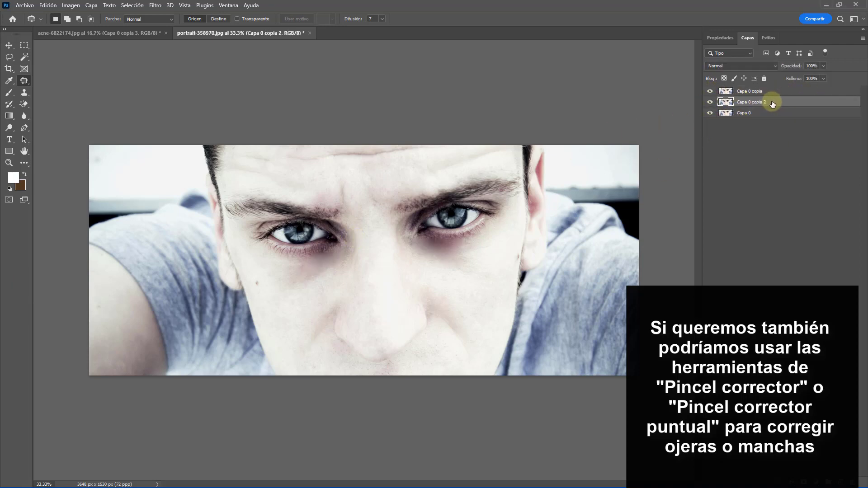
{"action": "left_click", "coordinate": [710, 91]}
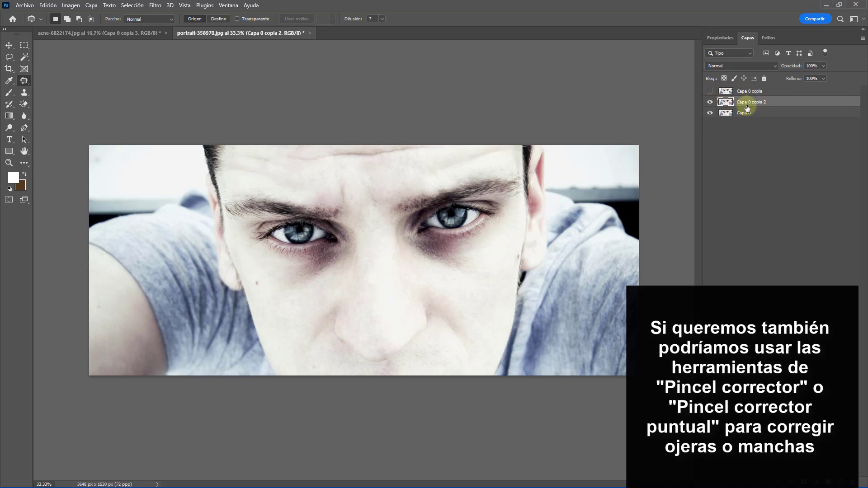
- With the Healing Brush, sample clean cheek skin and paint over the dark circle under the left eye on Capa 0 copia 2
{"action": "right_click", "coordinate": [24, 82]}
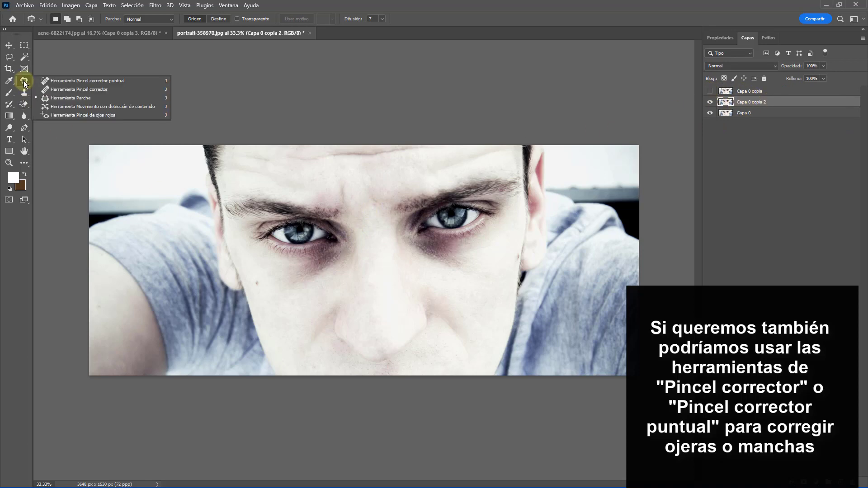
{"action": "left_click", "coordinate": [47, 90]}
{"action": "scroll", "coordinate": [340, 252], "scroll_direction": "up", "scroll_amount": 2}
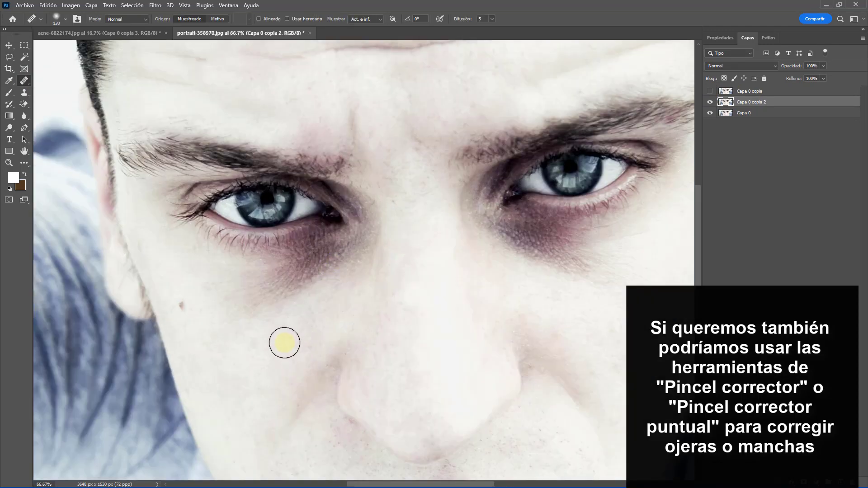
{"action": "left_click", "coordinate": [286, 343]}
{"action": "left_click", "coordinate": [429, 194]}
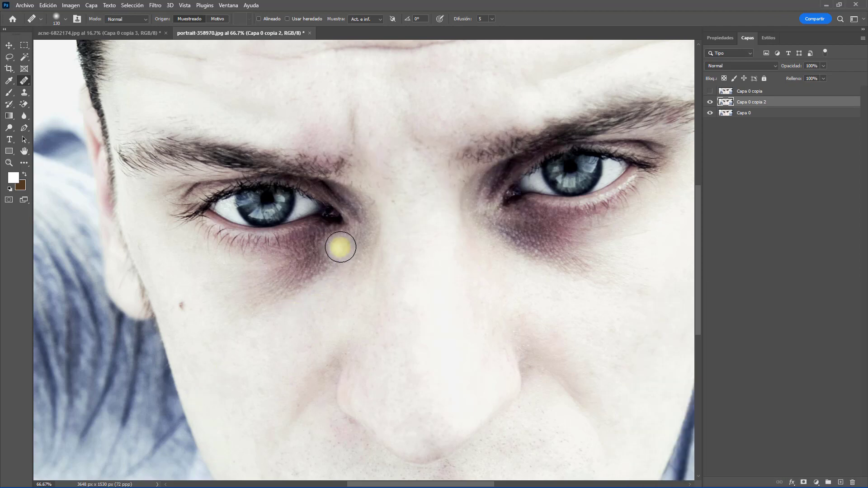
{"action": "mouse_move", "coordinate": [289, 291]}
{"action": "left_mouse_down"}
{"action": "mouse_move", "coordinate": [264, 296]}
{"action": "mouse_move", "coordinate": [345, 249]}
{"action": "mouse_move", "coordinate": [283, 275]}
{"action": "mouse_move", "coordinate": [345, 237]}
{"action": "mouse_move", "coordinate": [250, 270]}
{"action": "mouse_move", "coordinate": [346, 259]}
{"action": "mouse_move", "coordinate": [338, 240]}
{"action": "mouse_move", "coordinate": [302, 259]}
{"action": "mouse_move", "coordinate": [245, 266]}
{"action": "mouse_move", "coordinate": [352, 263]}
{"action": "mouse_move", "coordinate": [268, 300]}
{"action": "mouse_move", "coordinate": [233, 303]}
{"action": "mouse_move", "coordinate": [337, 295]}
{"action": "mouse_move", "coordinate": [348, 252]}
{"action": "mouse_move", "coordinate": [252, 306]}
{"action": "left_mouse_up"}
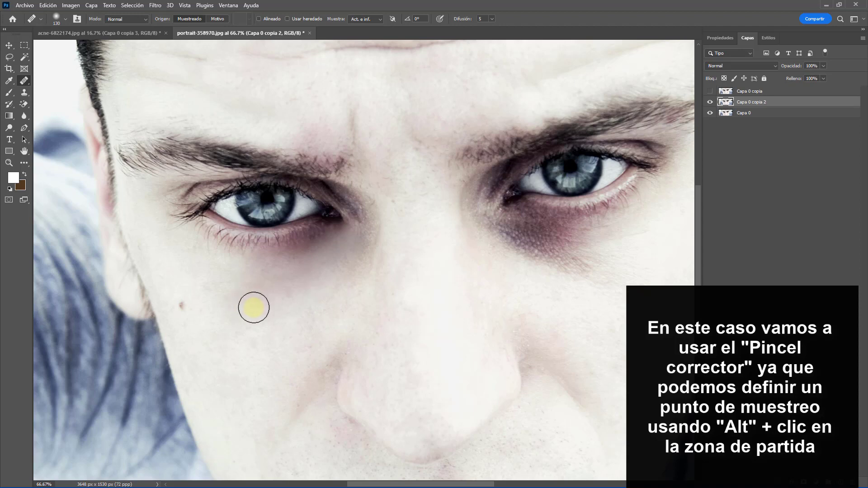
- Heal the dark circle under the right eye with Healing Brush strokes, sampling clean skin near it
{"action": "mouse_move", "coordinate": [498, 234]}
{"action": "left_mouse_down"}
{"action": "mouse_move", "coordinate": [557, 260]}
{"action": "mouse_move", "coordinate": [613, 266]}
{"action": "mouse_move", "coordinate": [512, 229]}
{"action": "mouse_move", "coordinate": [542, 247]}
{"action": "mouse_move", "coordinate": [621, 255]}
{"action": "mouse_move", "coordinate": [516, 223]}
{"action": "mouse_move", "coordinate": [617, 240]}
{"action": "mouse_move", "coordinate": [545, 242]}
{"action": "mouse_move", "coordinate": [519, 225]}
{"action": "mouse_move", "coordinate": [584, 231]}
{"action": "mouse_move", "coordinate": [593, 236]}
{"action": "mouse_move", "coordinate": [579, 260]}
{"action": "mouse_move", "coordinate": [499, 231]}
{"action": "mouse_move", "coordinate": [541, 262]}
{"action": "mouse_move", "coordinate": [594, 271]}
{"action": "mouse_move", "coordinate": [552, 265]}
{"action": "mouse_move", "coordinate": [518, 239]}
{"action": "mouse_move", "coordinate": [618, 256]}
{"action": "mouse_move", "coordinate": [607, 231]}
{"action": "mouse_move", "coordinate": [548, 230]}
{"action": "mouse_move", "coordinate": [587, 267]}
{"action": "mouse_move", "coordinate": [623, 260]}
{"action": "mouse_move", "coordinate": [520, 217]}
{"action": "mouse_move", "coordinate": [485, 213]}
{"action": "mouse_move", "coordinate": [511, 243]}
{"action": "mouse_move", "coordinate": [588, 268]}
{"action": "mouse_move", "coordinate": [527, 240]}
{"action": "mouse_move", "coordinate": [601, 261]}
{"action": "mouse_move", "coordinate": [612, 245]}
{"action": "mouse_move", "coordinate": [594, 257]}
{"action": "mouse_move", "coordinate": [539, 256]}
{"action": "mouse_move", "coordinate": [533, 236]}
{"action": "left_mouse_up"}
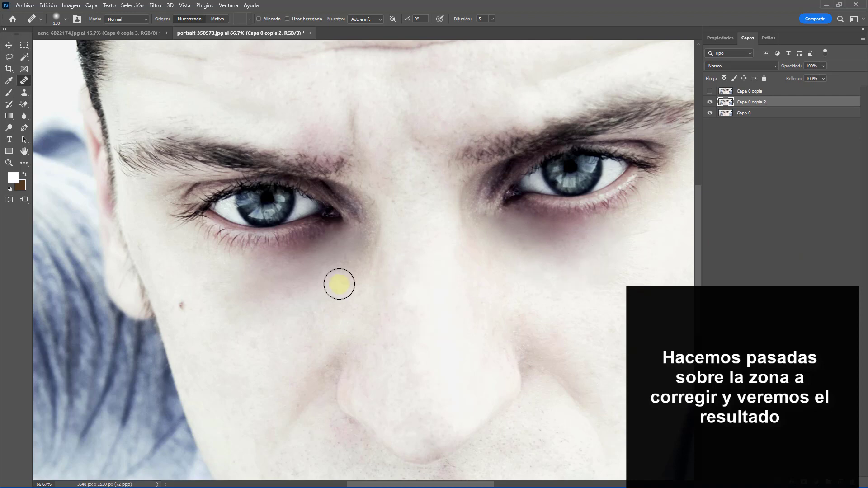
{"action": "left_click", "coordinate": [548, 260], "text": "alt"}
{"action": "left_click", "coordinate": [583, 241], "text": "alt"}
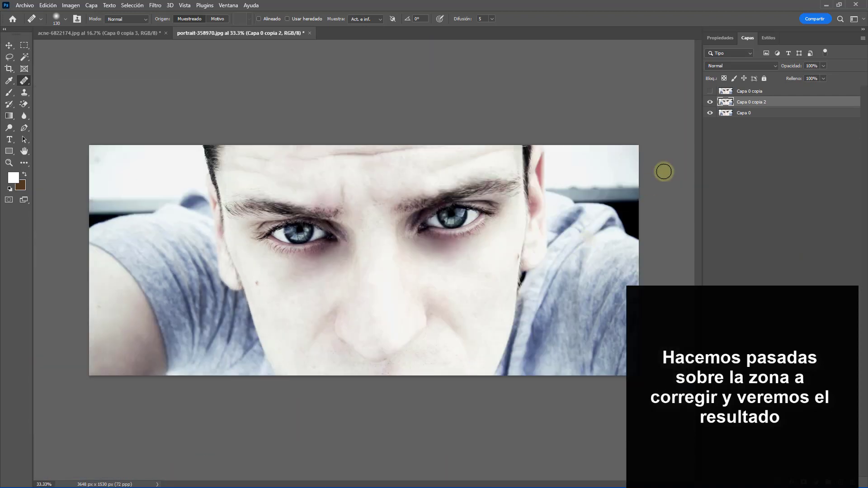
- Compare the face before and after the healing by toggling the visibility of the Capa 0 copia 2 layer
{"action": "left_click", "coordinate": [710, 103]}
{"action": "left_click", "coordinate": [710, 103]}
{"action": "left_click", "coordinate": [711, 104]}
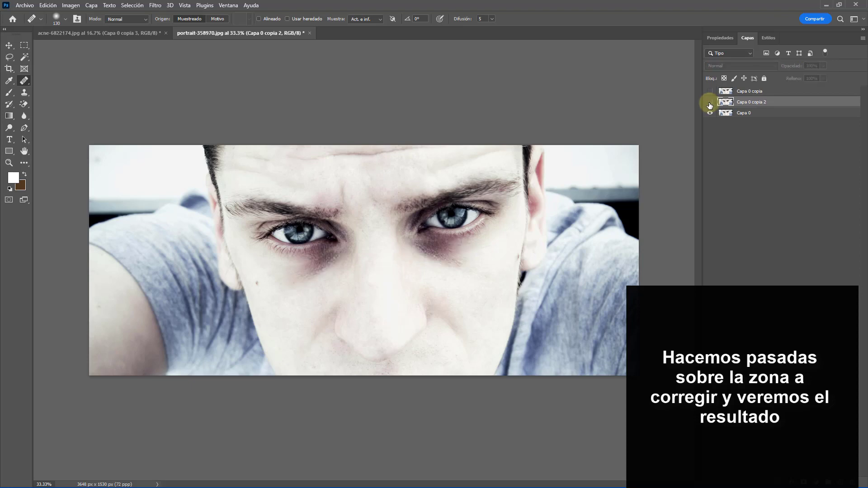
{"action": "left_click", "coordinate": [710, 103]}
{"action": "left_click", "coordinate": [425, 207]}
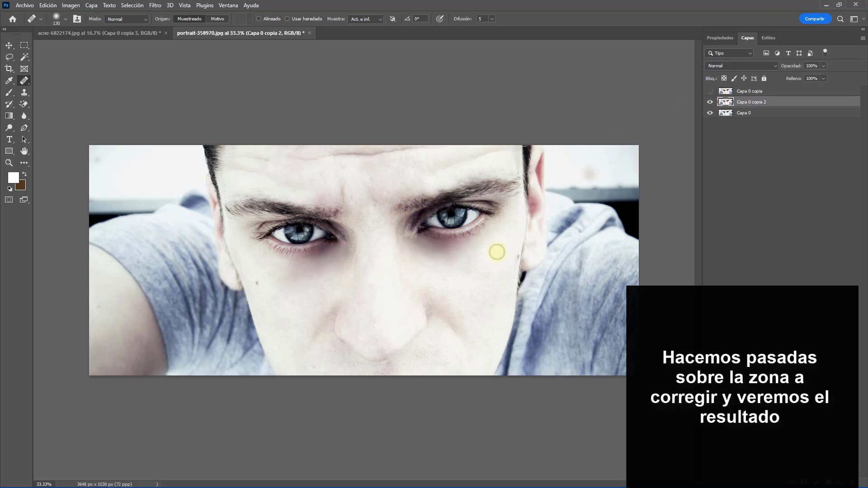
- Heal the remaining shadow under the right eye with another stroke and fade that stroke to a lower opacity
{"action": "scroll", "coordinate": [438, 246], "scroll_direction": "up", "scroll_amount": 1}
{"action": "left_click_drag", "start_coordinate": [423, 250], "coordinate": [473, 270]}
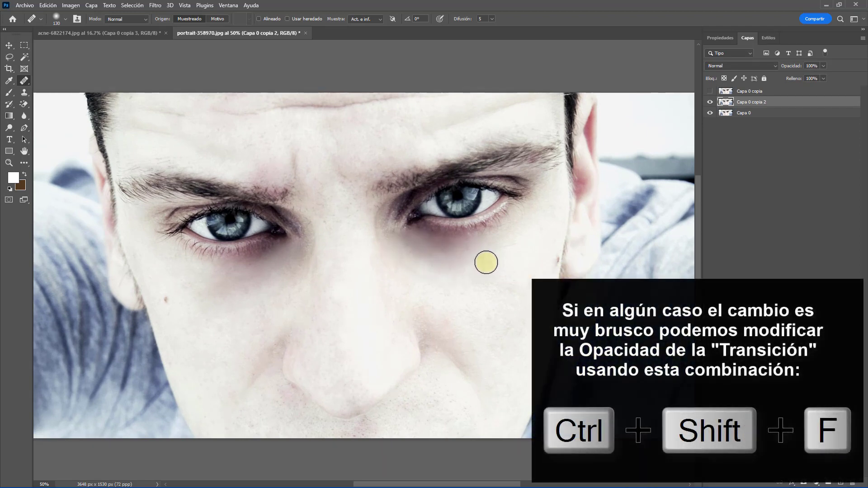
{"action": "key", "text": "ctrl+shift+f"}
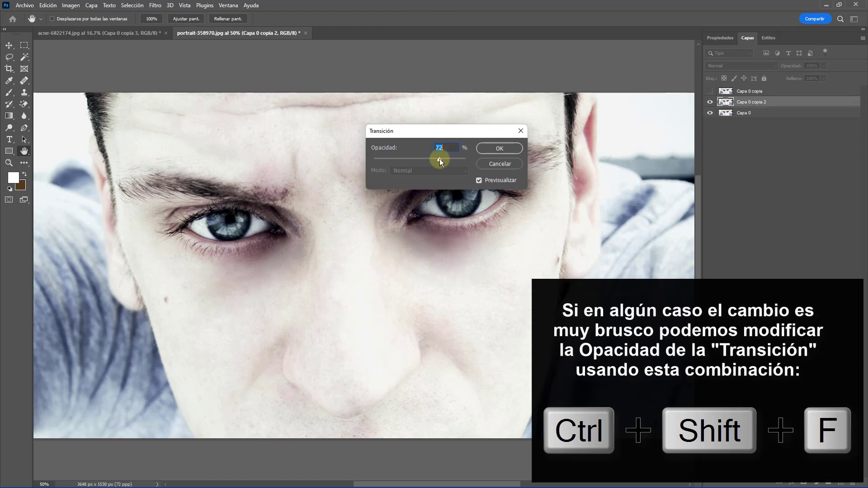
{"action": "left_click_drag", "start_coordinate": [401, 161], "coordinate": [400, 161]}
{"action": "left_click", "coordinate": [499, 149]}
{"action": "key", "text": "j"}
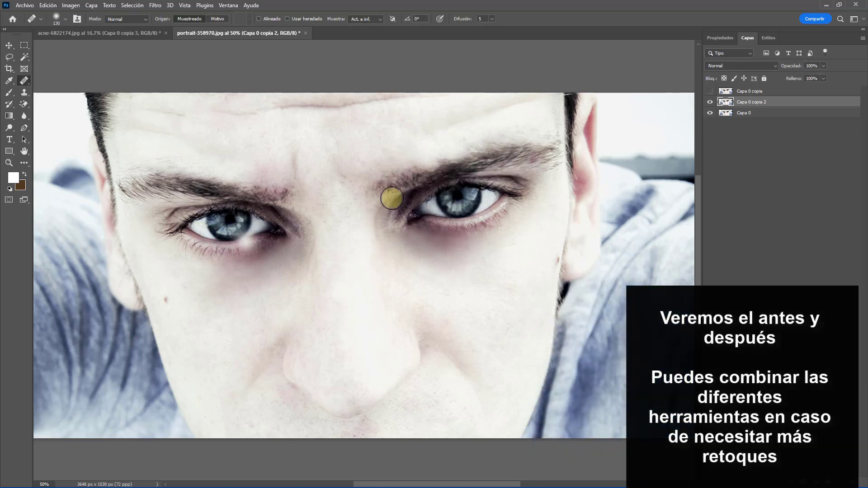
- Compare the final Healing Brush result on Capa 0 copia 2 with the original, both close up and in full view
{"action": "left_click", "coordinate": [709, 103]}
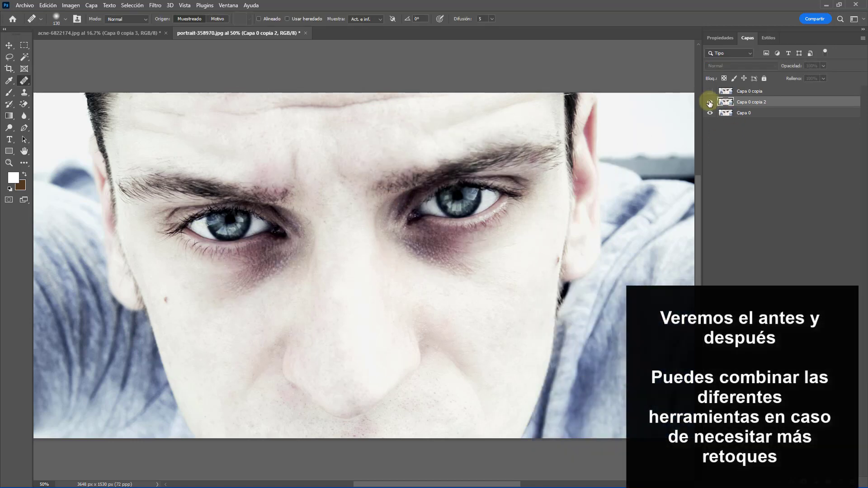
{"action": "left_click", "coordinate": [709, 102]}
{"action": "key", "text": "ctrl+minus"}
{"action": "left_click", "coordinate": [709, 102]}
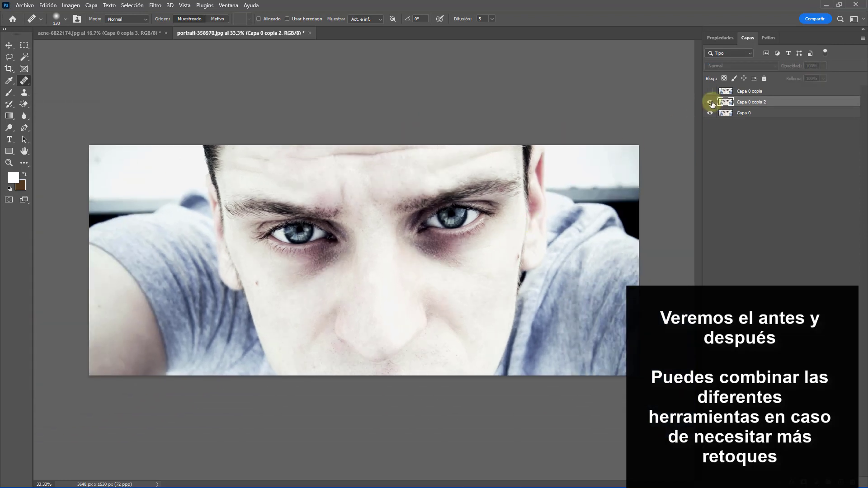
{"action": "left_click", "coordinate": [709, 102]}
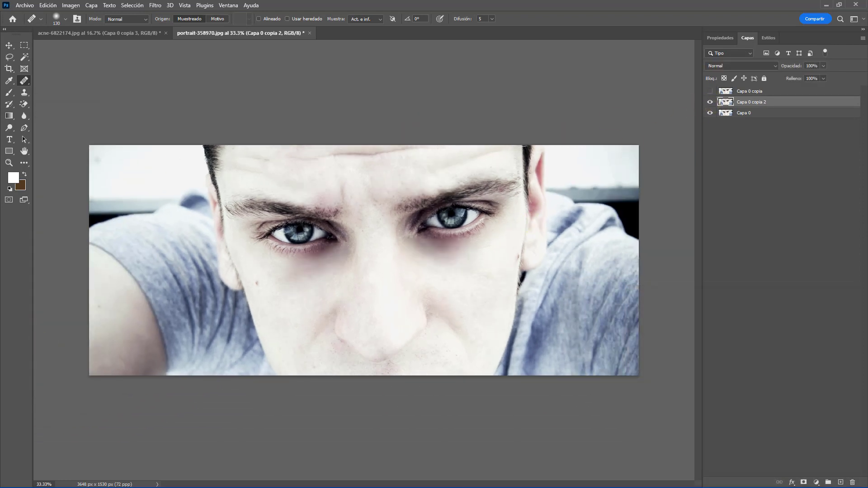